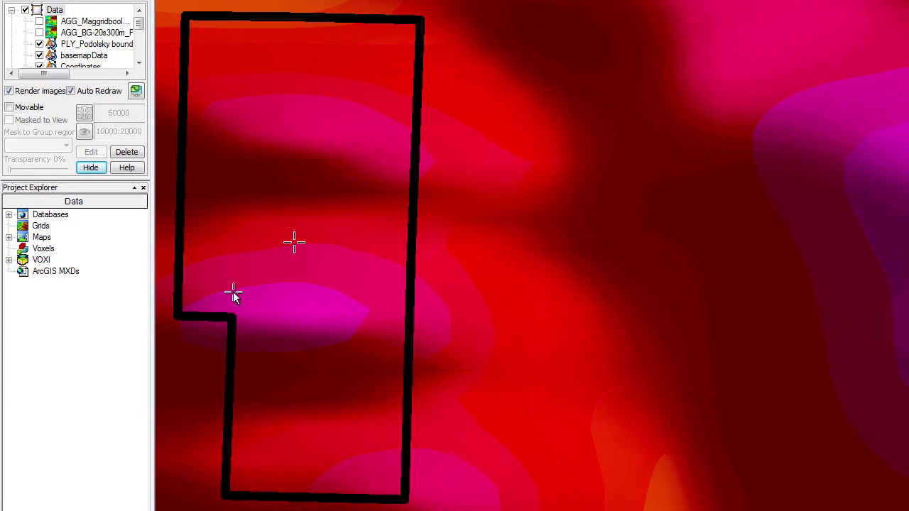
Tick the AGG_Maggrid layer to show the magnetic grid inside the Podolsky boundary
{"action": "left_click", "coordinate": [39, 32]}
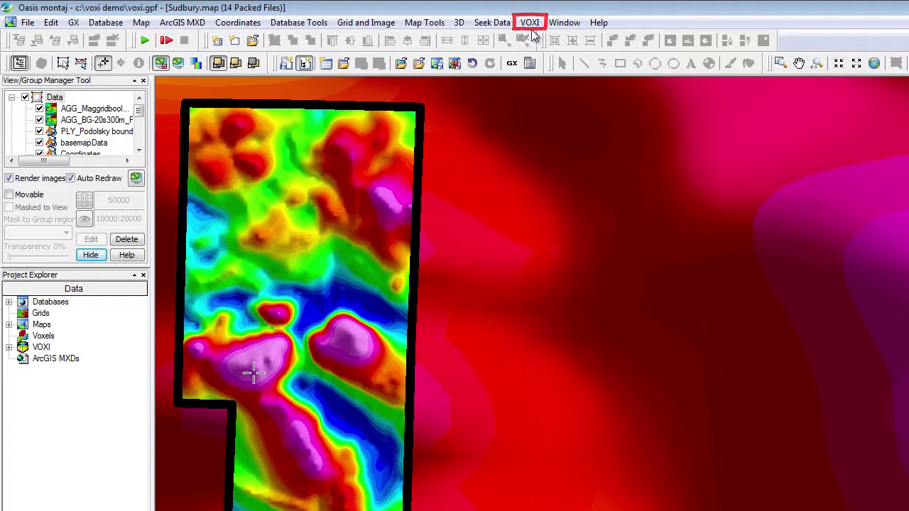
Start a New VOXI from Polygon session and begin creating a new area-of-interest polygon
{"action": "left_click", "coordinate": [531, 27]}
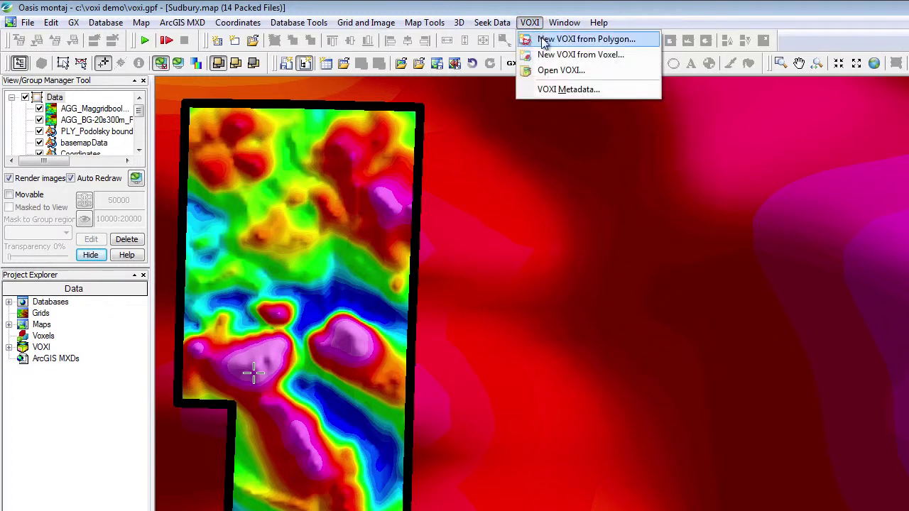
{"action": "left_click", "coordinate": [544, 39]}
{"action": "left_click", "coordinate": [606, 401]}
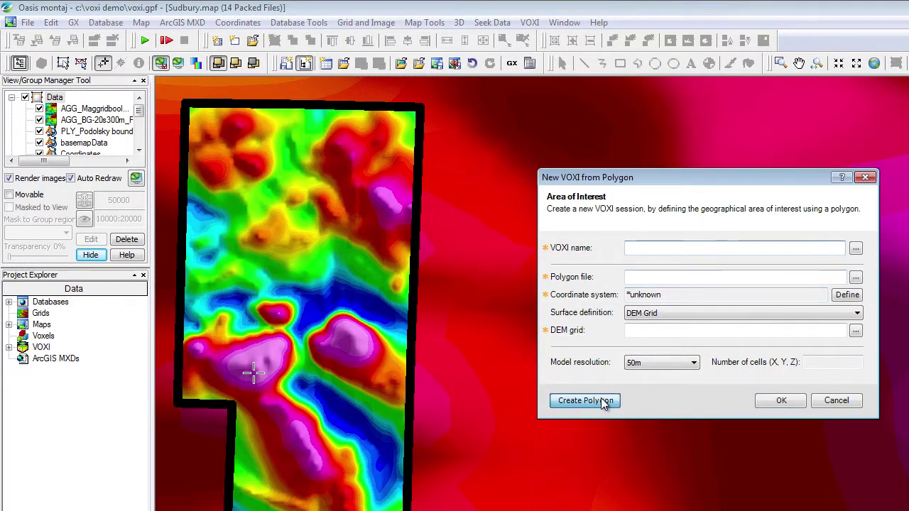
{"action": "left_click", "coordinate": [766, 337]}
Draw a four-corner rectangle on the map, finish it, and name it Nickel.ply
{"action": "left_click", "coordinate": [424, 416]}
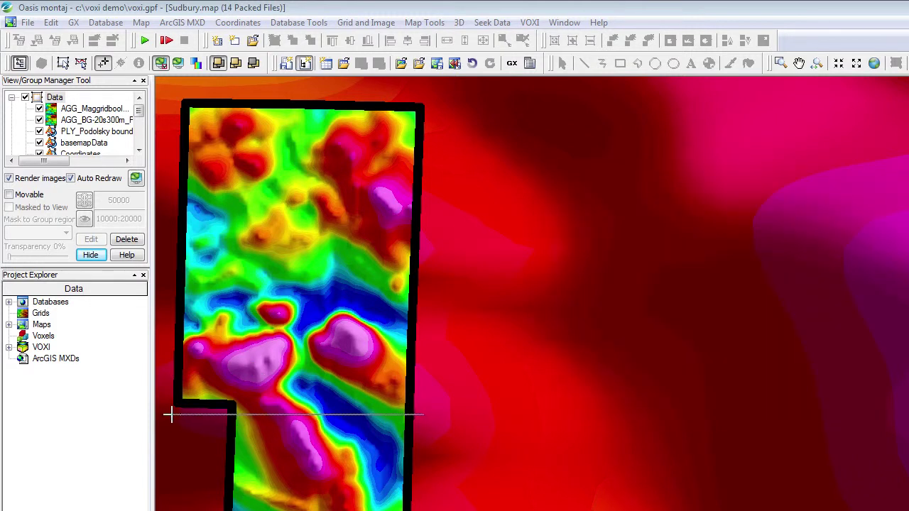
{"action": "left_click", "coordinate": [171, 414]}
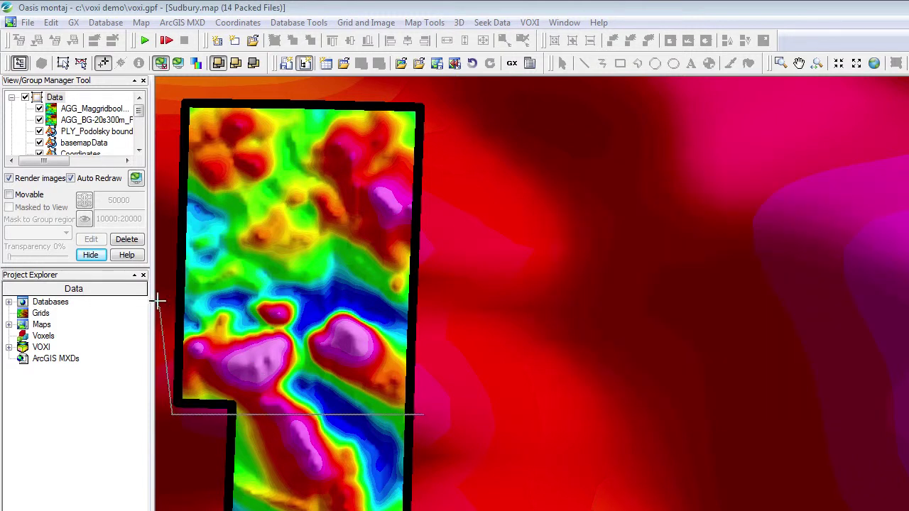
{"action": "left_click", "coordinate": [174, 234]}
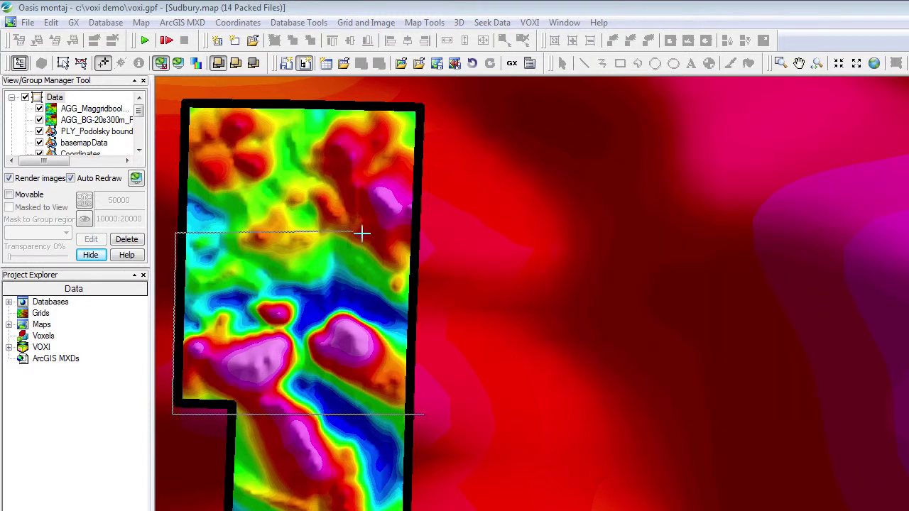
{"action": "left_click", "coordinate": [426, 234]}
{"action": "right_click", "coordinate": [418, 425]}
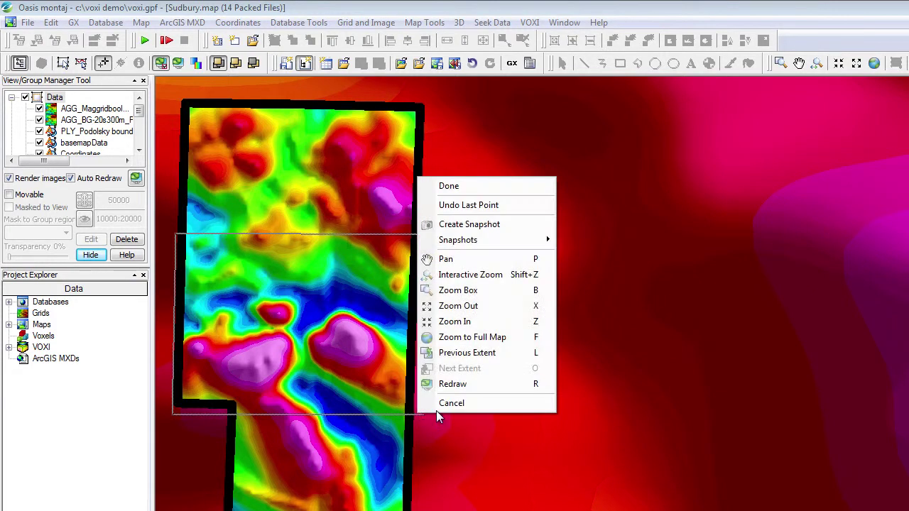
{"action": "left_click", "coordinate": [445, 186]}
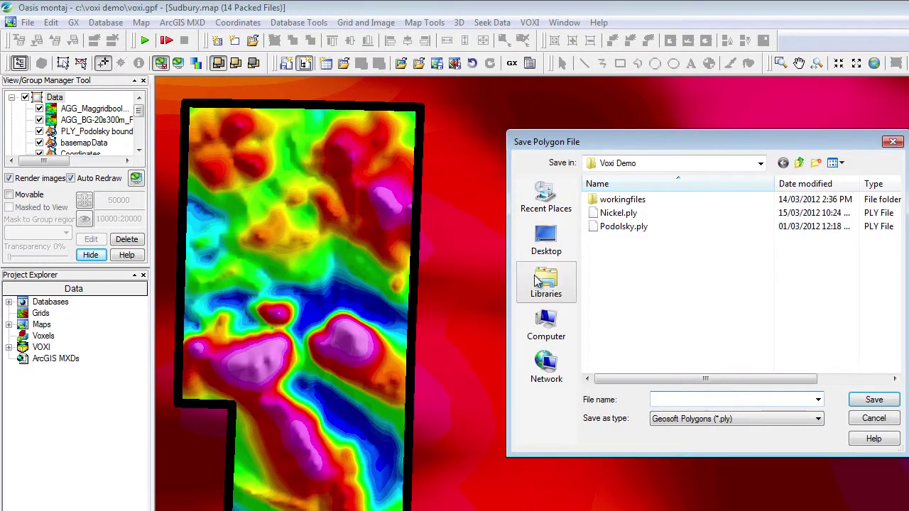
{"action": "left_click", "coordinate": [620, 215]}
Save the polygon as Nickel.ply and name the VOXI session Podolsky_Nickel
{"action": "left_click", "coordinate": [874, 400]}
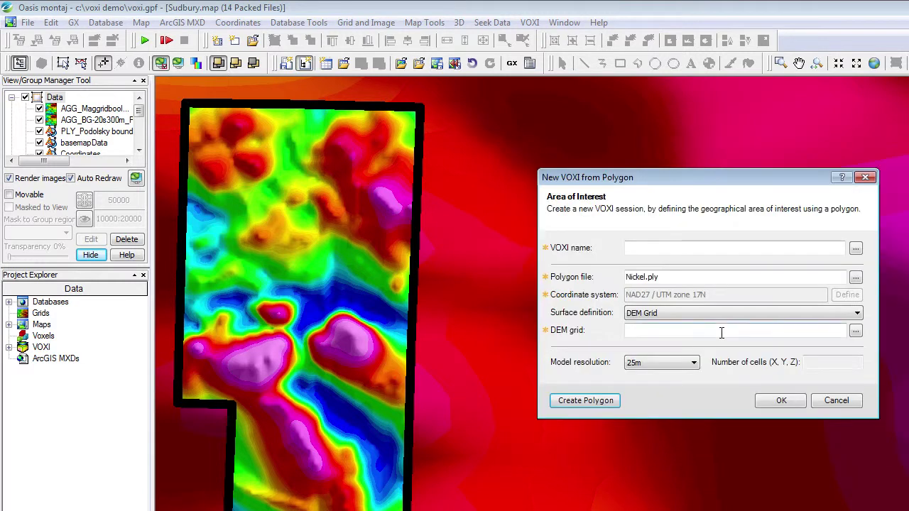
{"action": "left_click", "coordinate": [633, 248]}
{"action": "type", "text": "Po"}
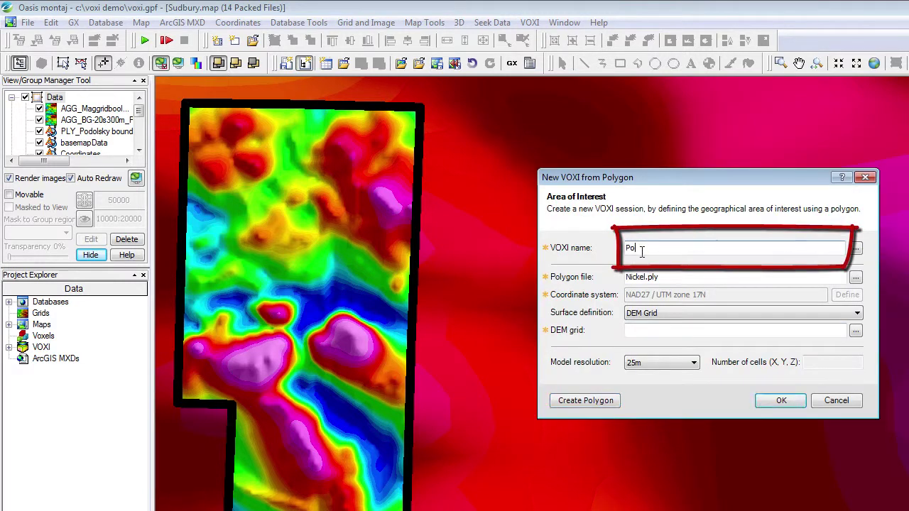
{"action": "type", "text": "dolsky_Nickel"}
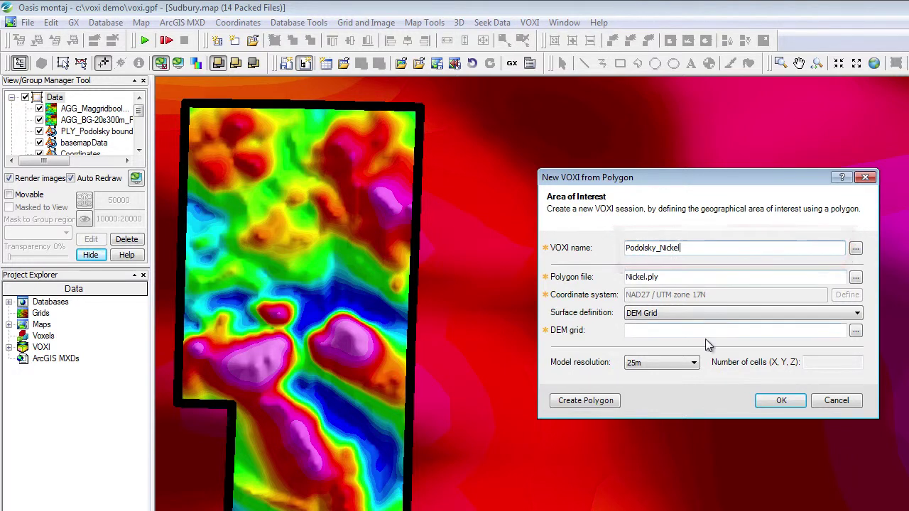
Use Lidar.grd as the DEM surface elevation grid, giving 69 × 50 × 29 cells
{"action": "left_click", "coordinate": [856, 331]}
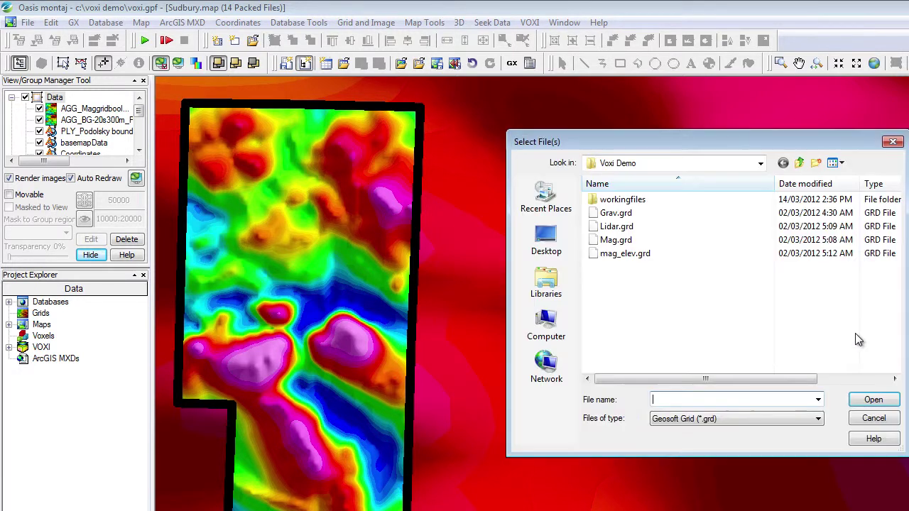
{"action": "left_click", "coordinate": [617, 227]}
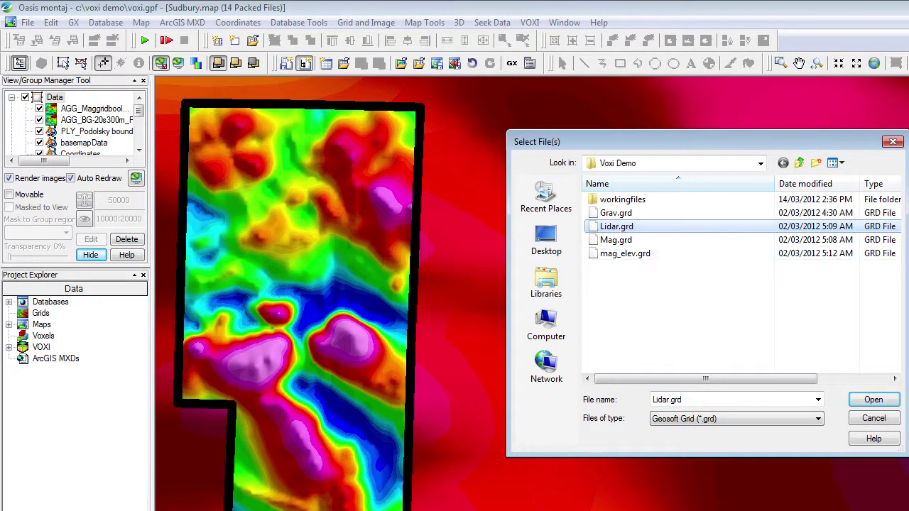
{"action": "left_click", "coordinate": [878, 402]}
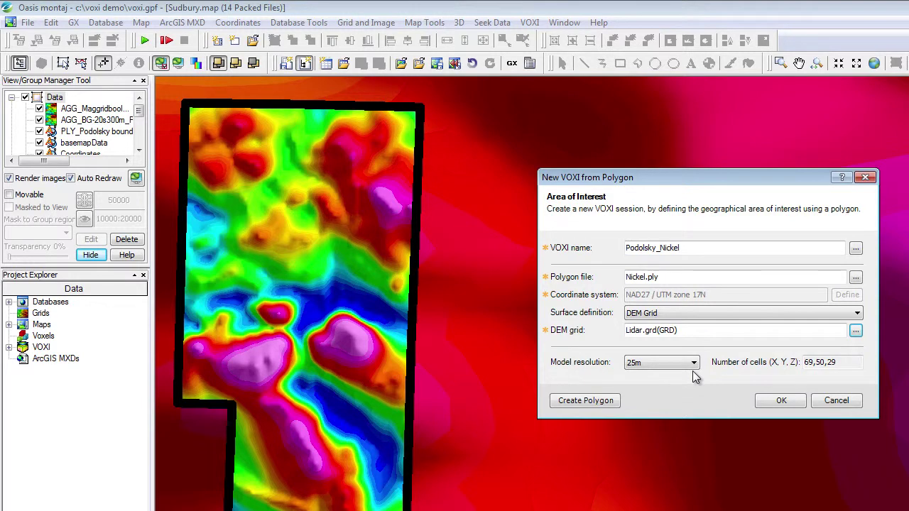
Create the Podolsky_Nickel session and add Mag.grd as grid measurement data
{"action": "left_click", "coordinate": [781, 400]}
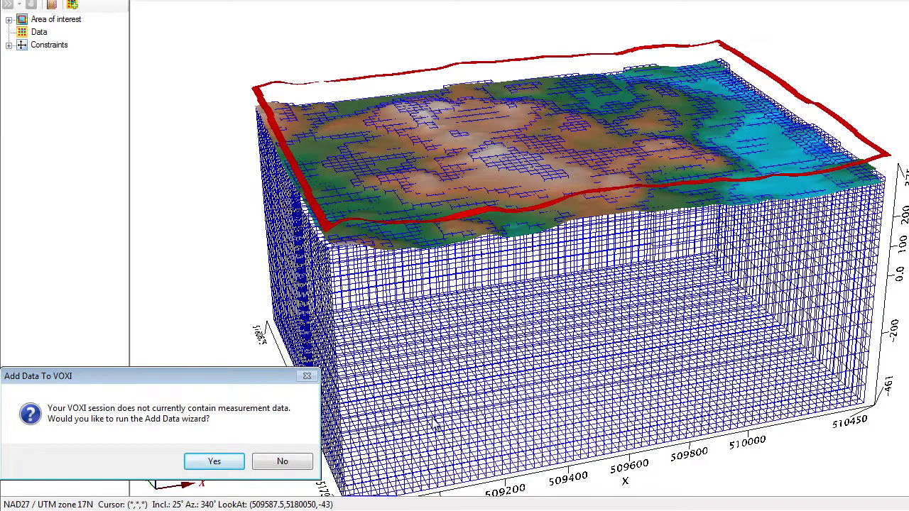
{"action": "left_click", "coordinate": [231, 469]}
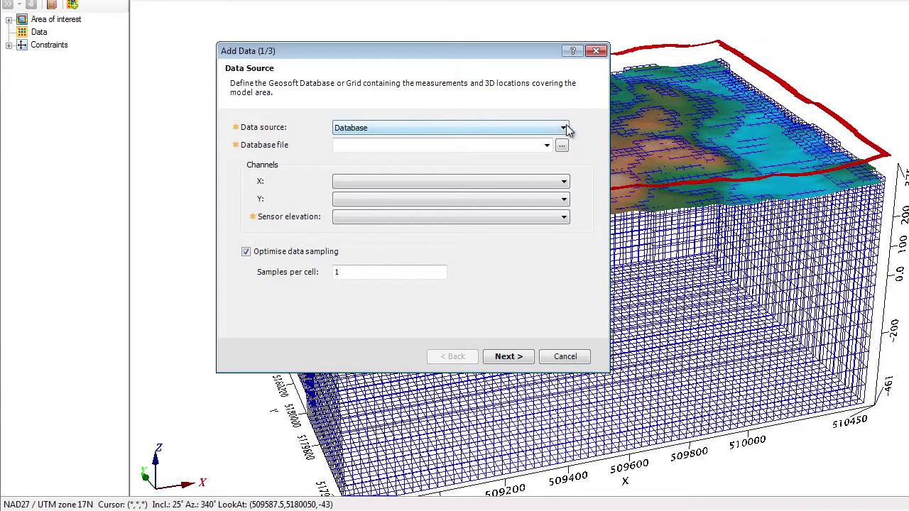
{"action": "left_click", "coordinate": [566, 128]}
{"action": "left_click", "coordinate": [557, 145]}
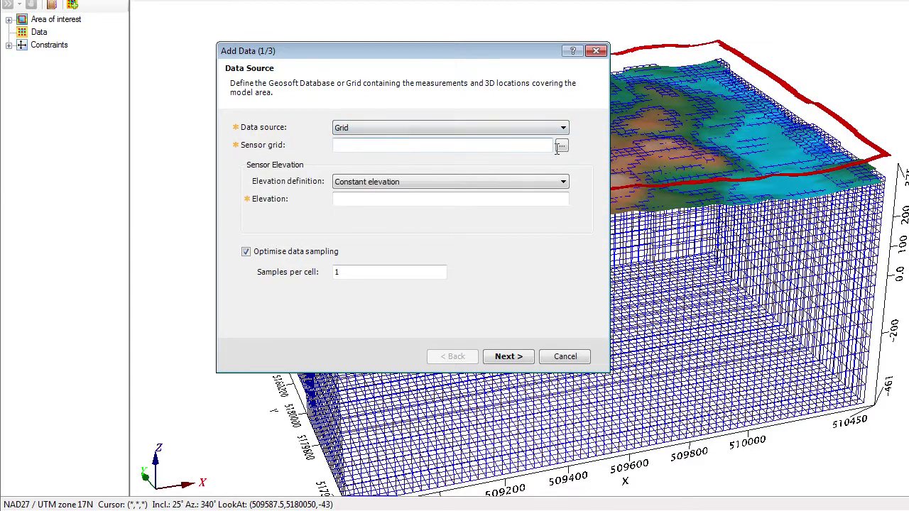
{"action": "left_click", "coordinate": [561, 146]}
{"action": "left_click", "coordinate": [254, 168]}
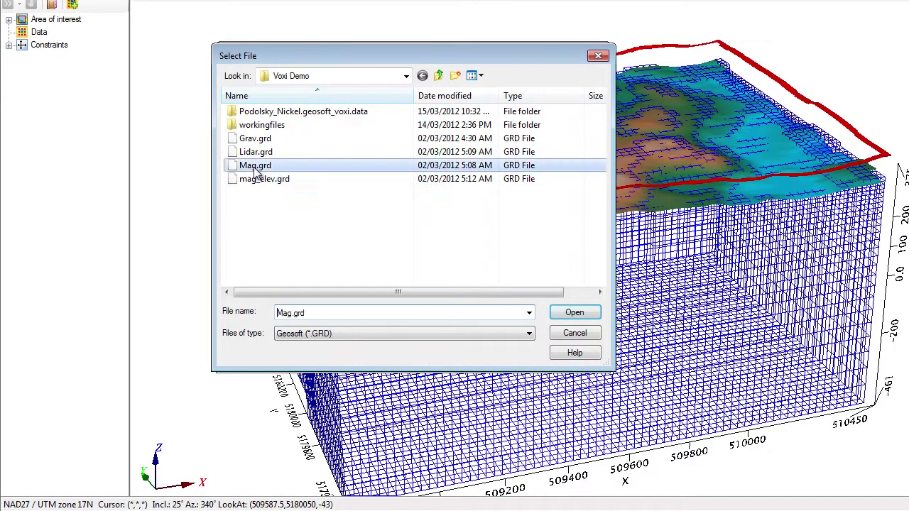
{"action": "left_click", "coordinate": [577, 315]}
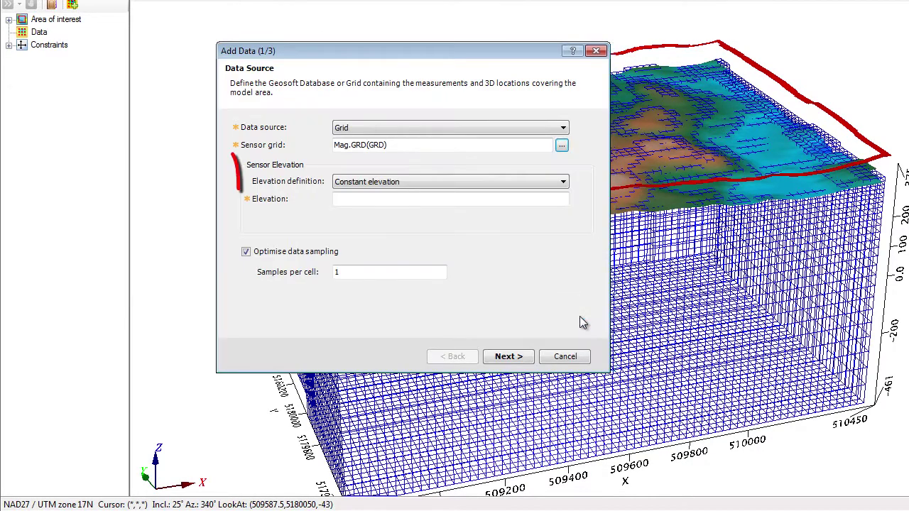
Take sensor elevations from the mag_elev.grd grid and advance to Measurements
{"action": "left_click", "coordinate": [564, 189]}
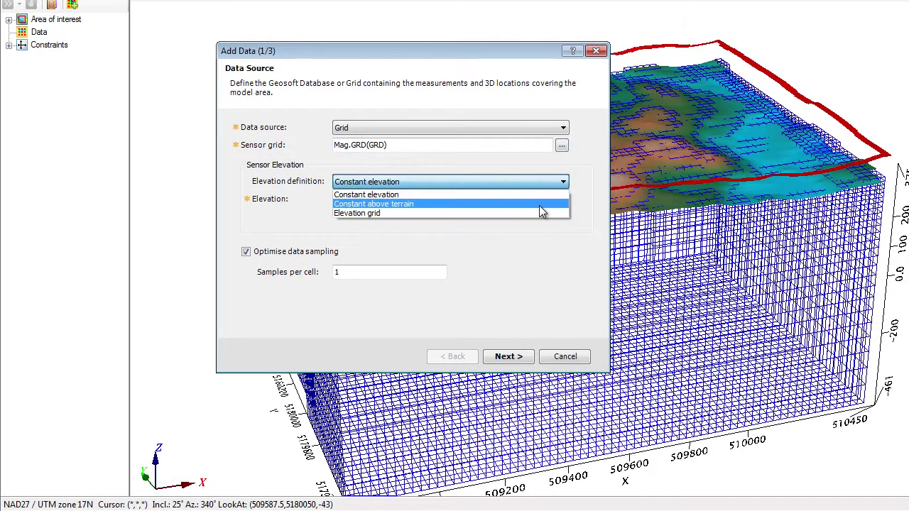
{"action": "left_click", "coordinate": [561, 213]}
{"action": "left_click", "coordinate": [564, 205]}
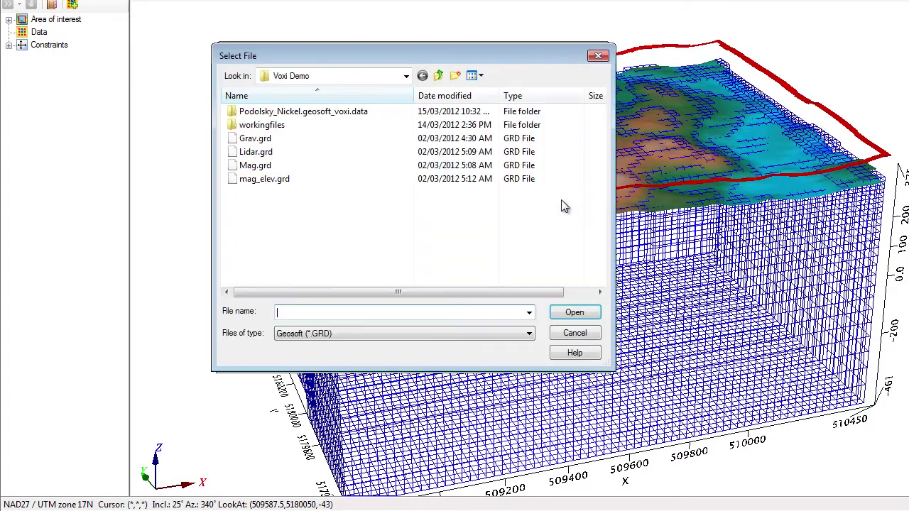
{"action": "left_click", "coordinate": [280, 179]}
{"action": "left_click", "coordinate": [575, 313]}
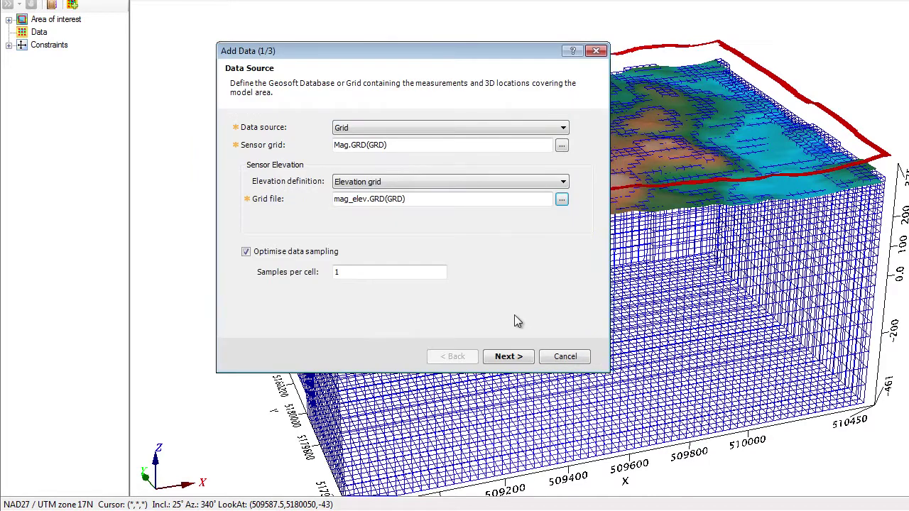
{"action": "left_click", "coordinate": [508, 356]}
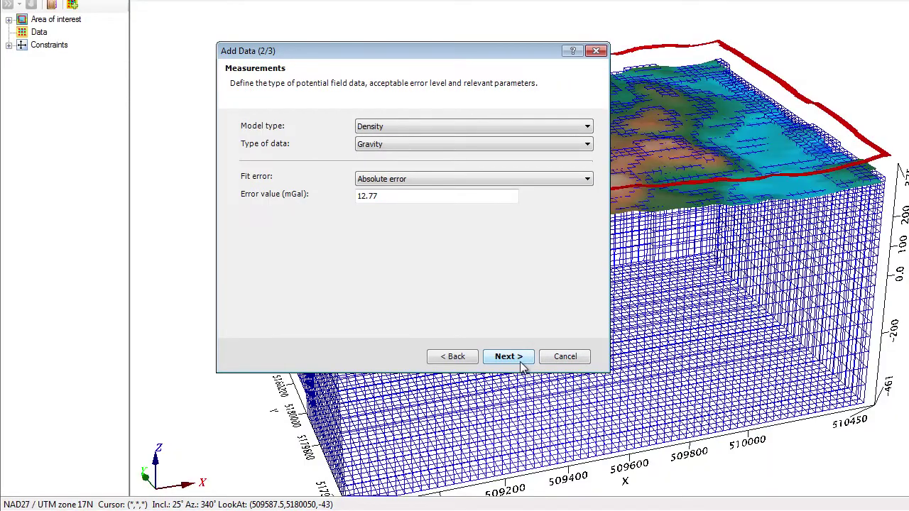
Choose the Susceptibility model type with IGRF date 2004/10/10, continuing to Background Removal
{"action": "left_click", "coordinate": [589, 126]}
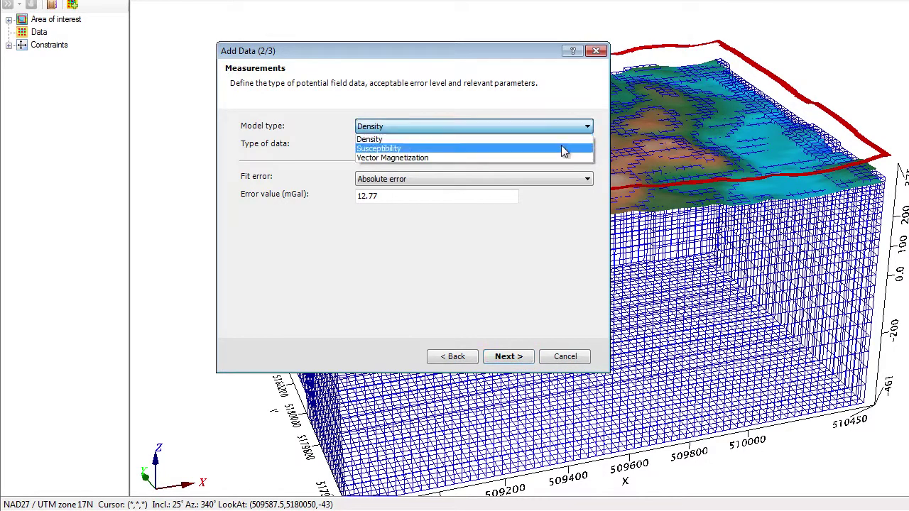
{"action": "left_click", "coordinate": [561, 148]}
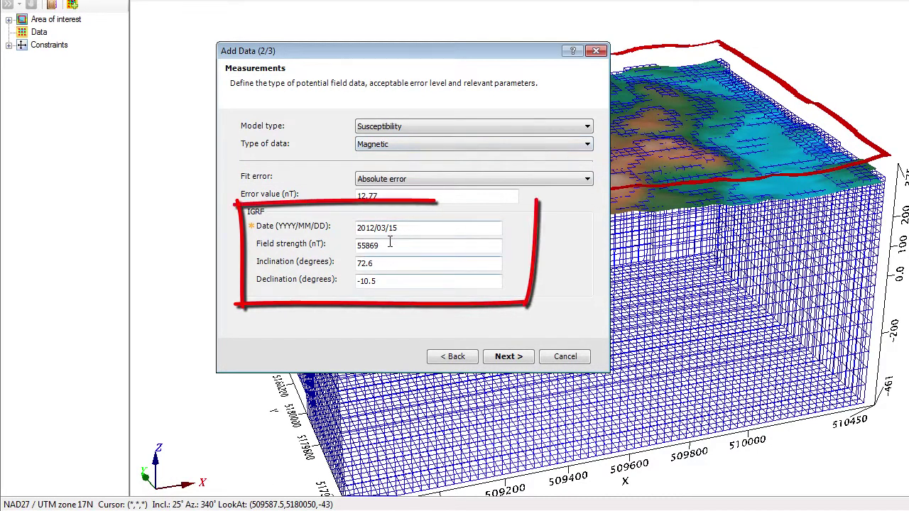
{"action": "left_click_drag", "start_coordinate": [399, 228], "coordinate": [330, 234]}
{"action": "type", "text": "2004/10/10"}
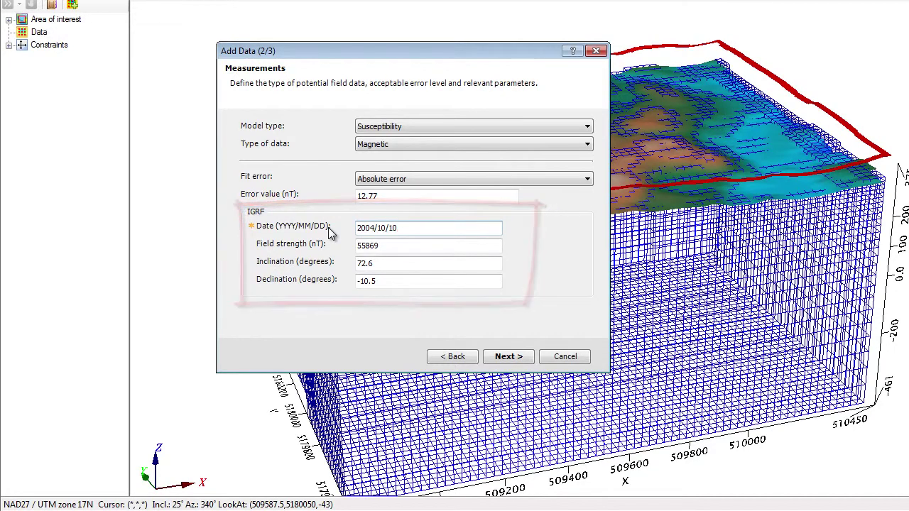
{"action": "left_click", "coordinate": [522, 361]}
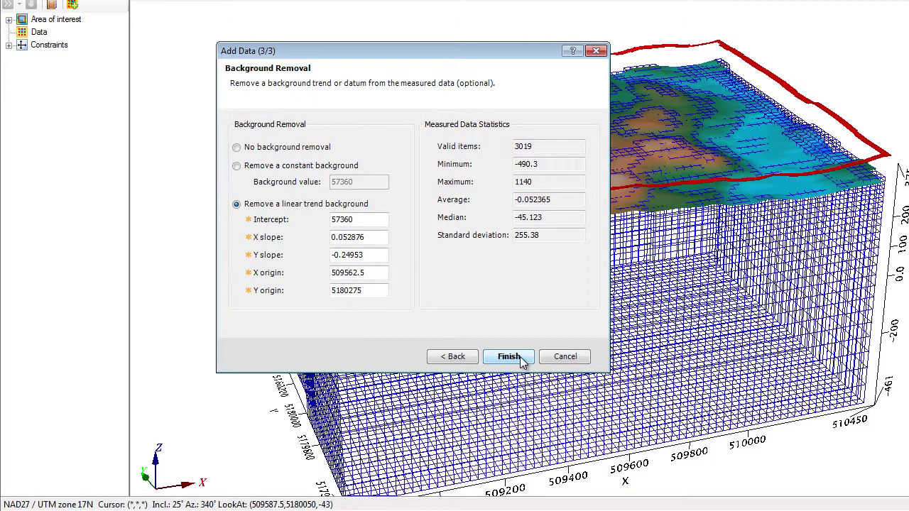
Add the data as Residual and launch Run Inversion, reaching the 17-token confirmation
{"action": "left_click", "coordinate": [509, 357]}
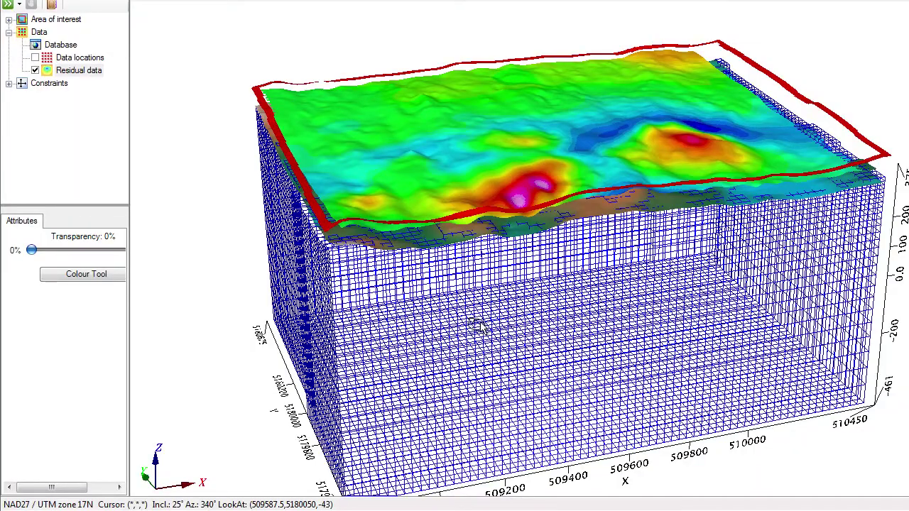
{"action": "left_click_drag", "start_coordinate": [476, 320], "coordinate": [420, 260]}
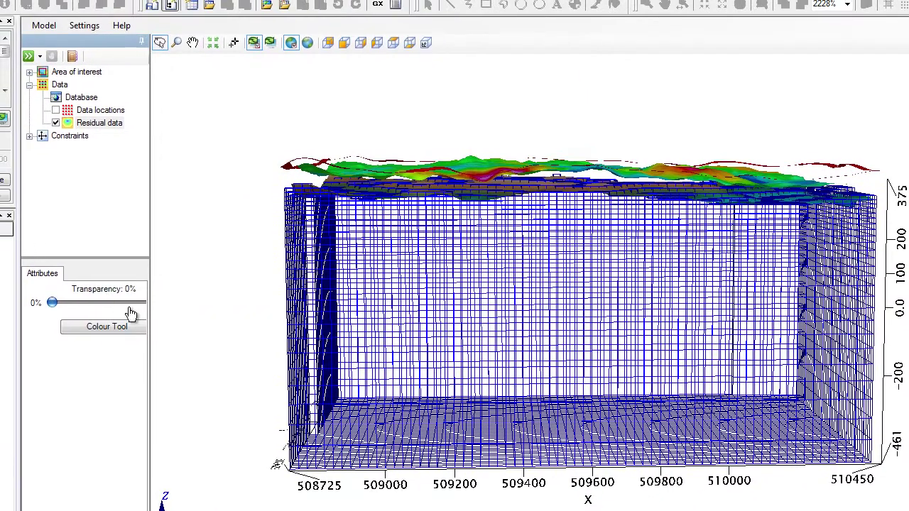
{"action": "left_click", "coordinate": [40, 57]}
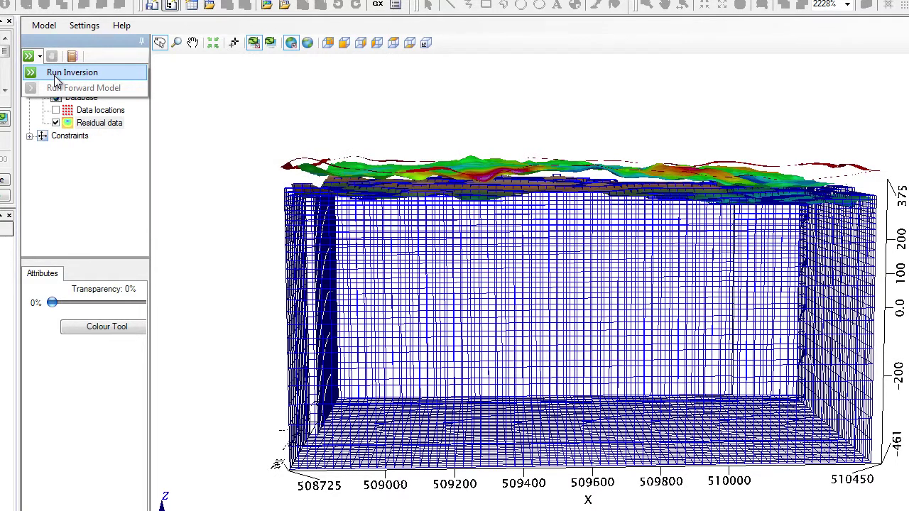
{"action": "left_click", "coordinate": [57, 80]}
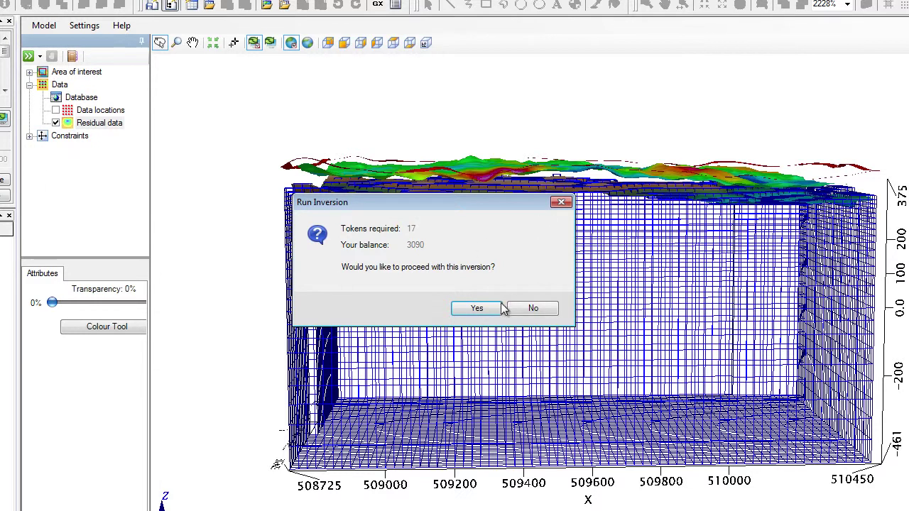
Confirm the 17-token inversion run and follow the upload and initialization progress log
{"action": "left_click", "coordinate": [476, 308]}
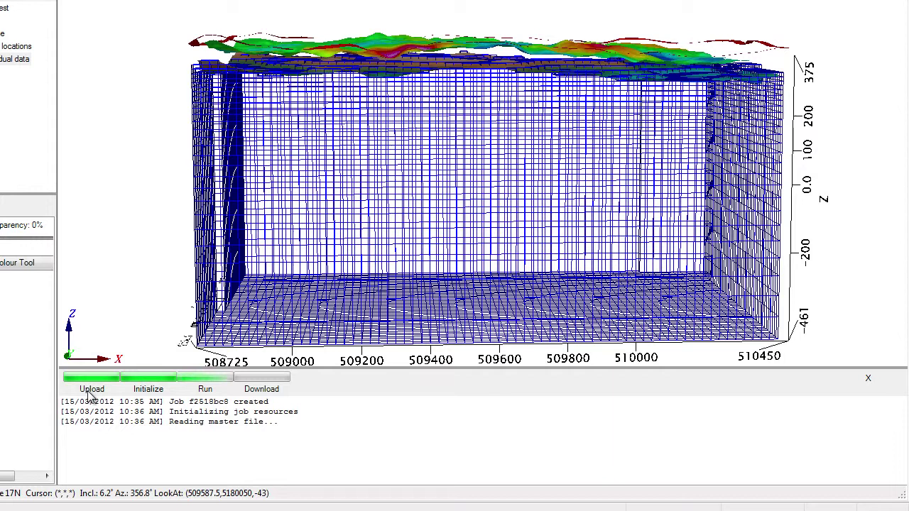
{"action": "left_click", "coordinate": [154, 396]}
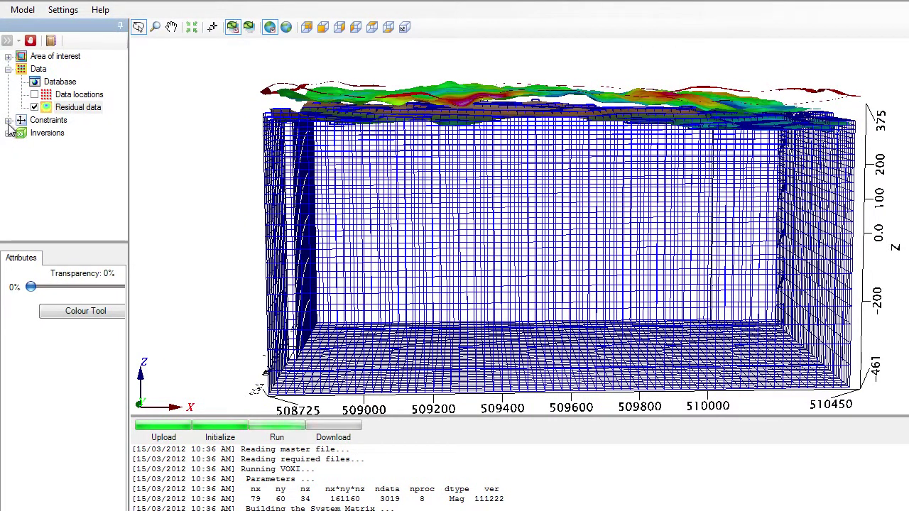
Expand Constraints to review its models, widen the project tree, then collapse Constraints
{"action": "left_click", "coordinate": [7, 121]}
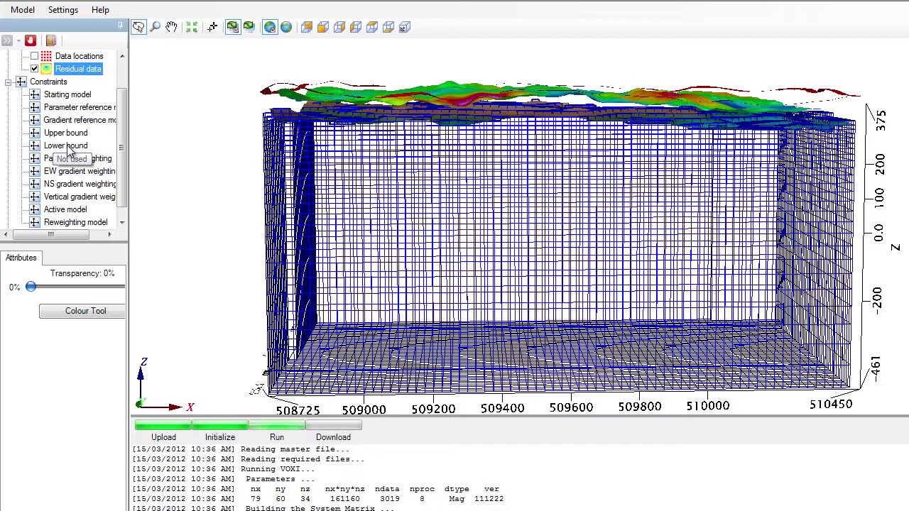
{"action": "left_click_drag", "start_coordinate": [129, 171], "coordinate": [151, 175]}
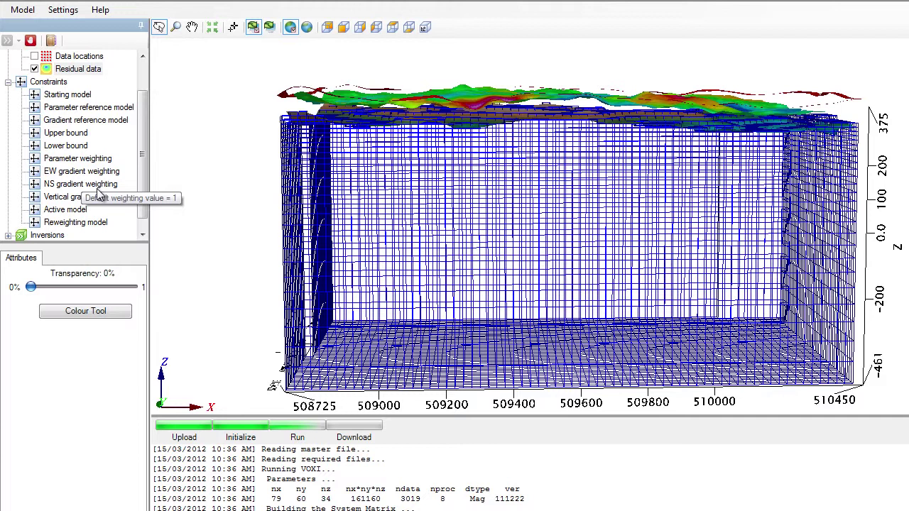
{"action": "left_click", "coordinate": [8, 82]}
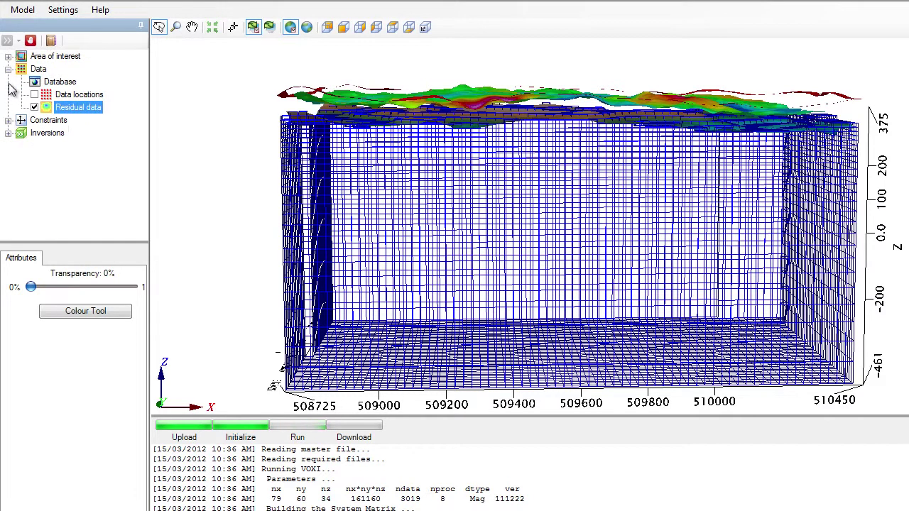
Expand Inversions to reveal the new susceptibility result and follow the log to SUCCESS
{"action": "left_click", "coordinate": [8, 133]}
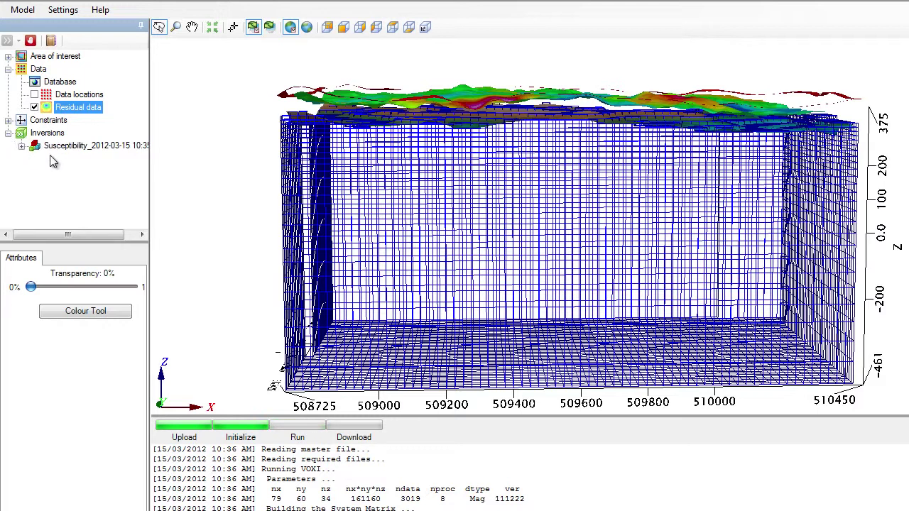
{"action": "left_click", "coordinate": [70, 149]}
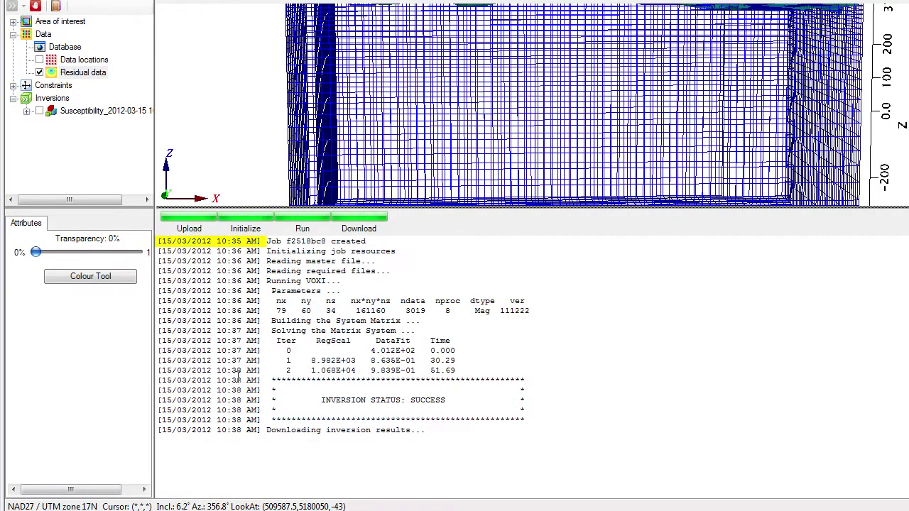
{"action": "left_click", "coordinate": [233, 442]}
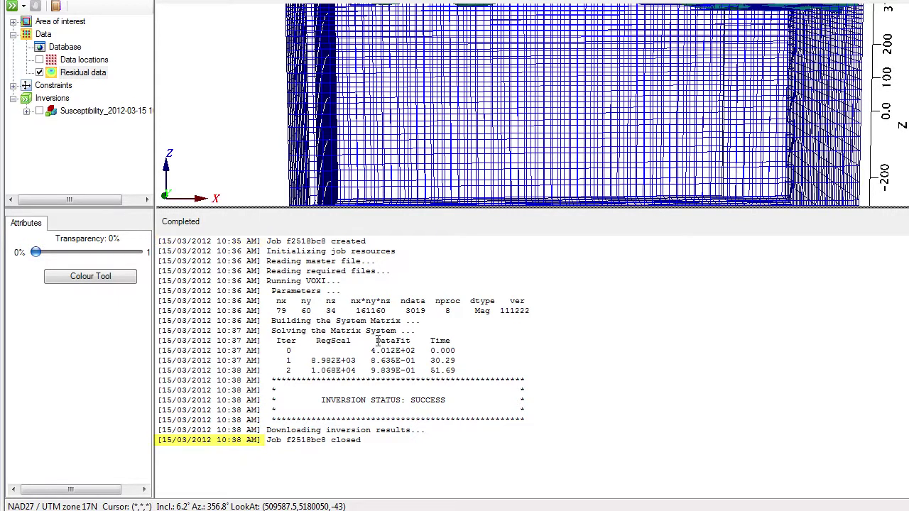
{"action": "left_click", "coordinate": [368, 322]}
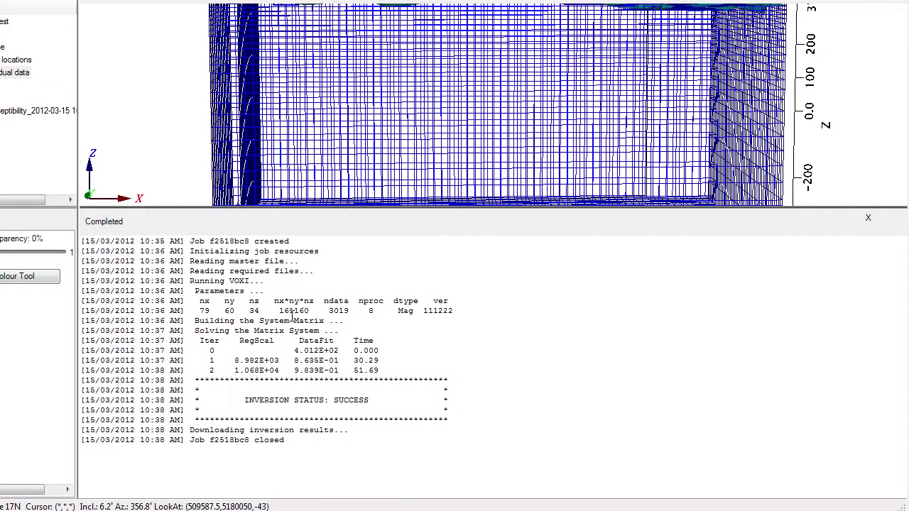
Close the log, display the Susceptibility_2012-03-15 model with Mesh hidden, and check top and oblique views
{"action": "left_click", "coordinate": [870, 219]}
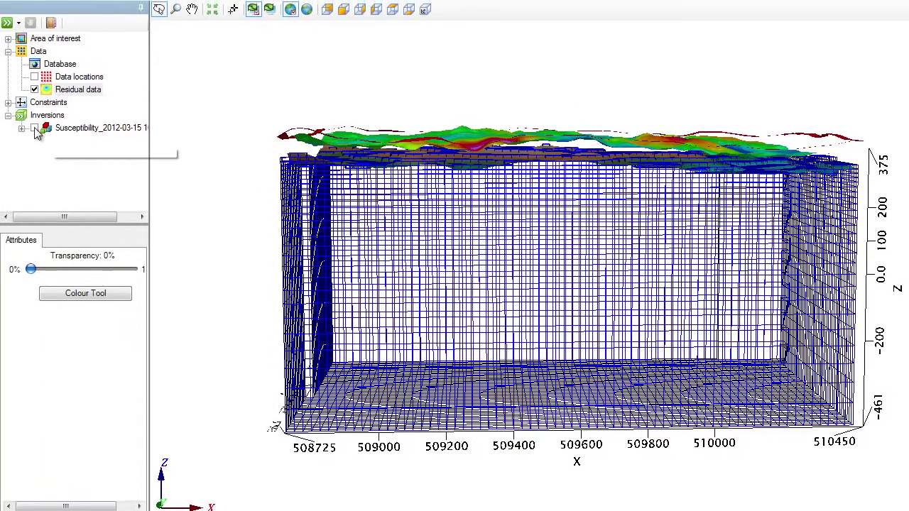
{"action": "left_click", "coordinate": [36, 130]}
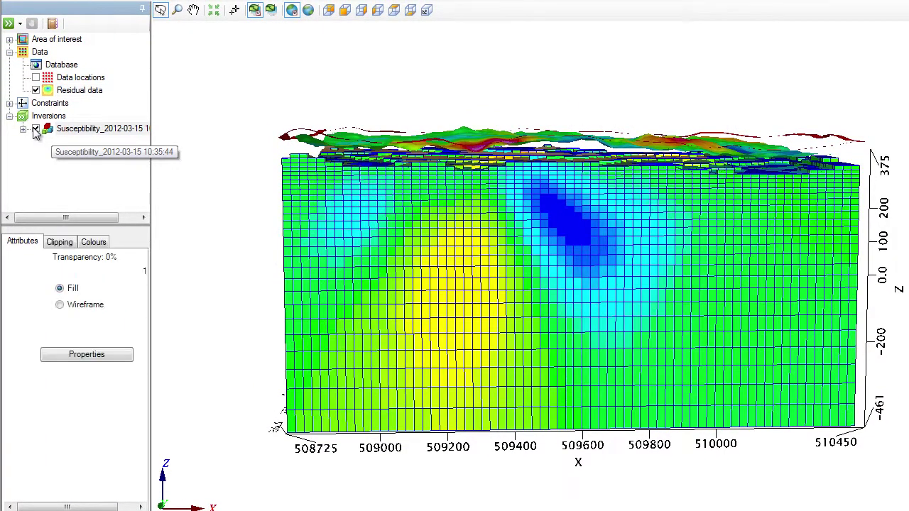
{"action": "left_click", "coordinate": [9, 40]}
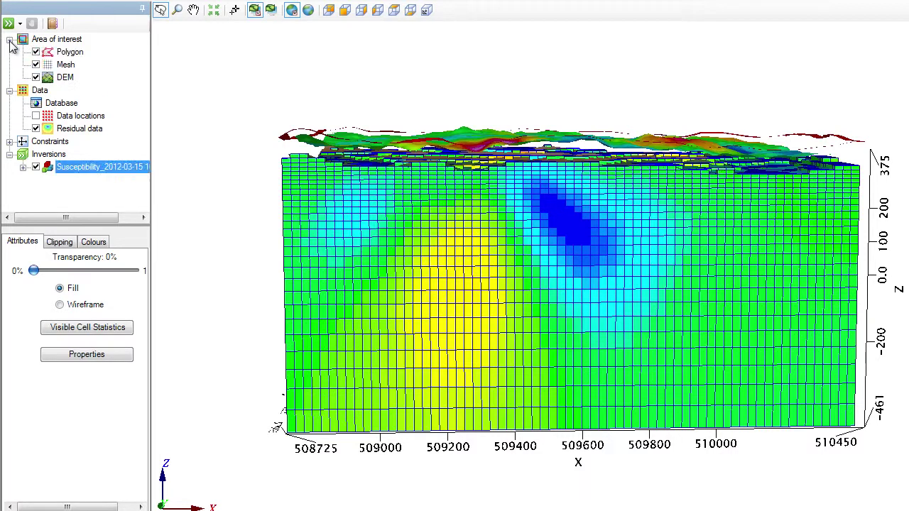
{"action": "left_click", "coordinate": [37, 65]}
{"action": "left_click", "coordinate": [205, 334]}
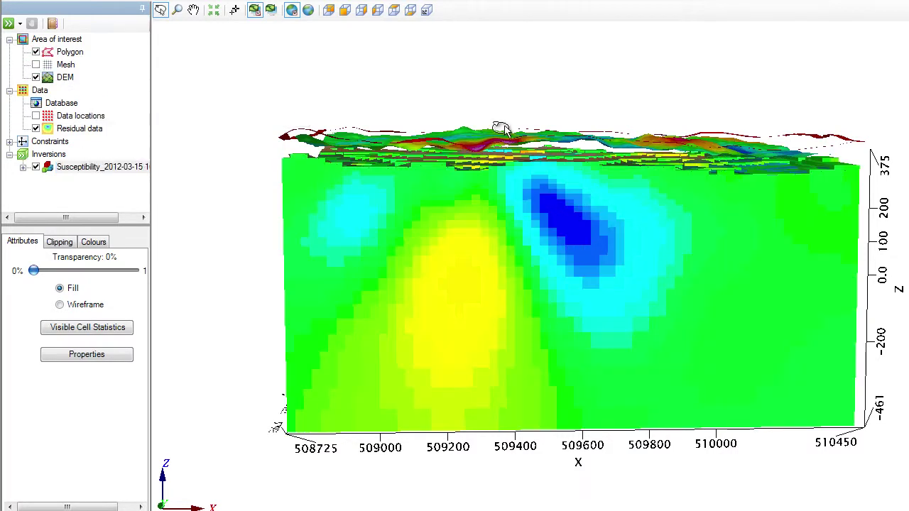
{"action": "left_click", "coordinate": [393, 11]}
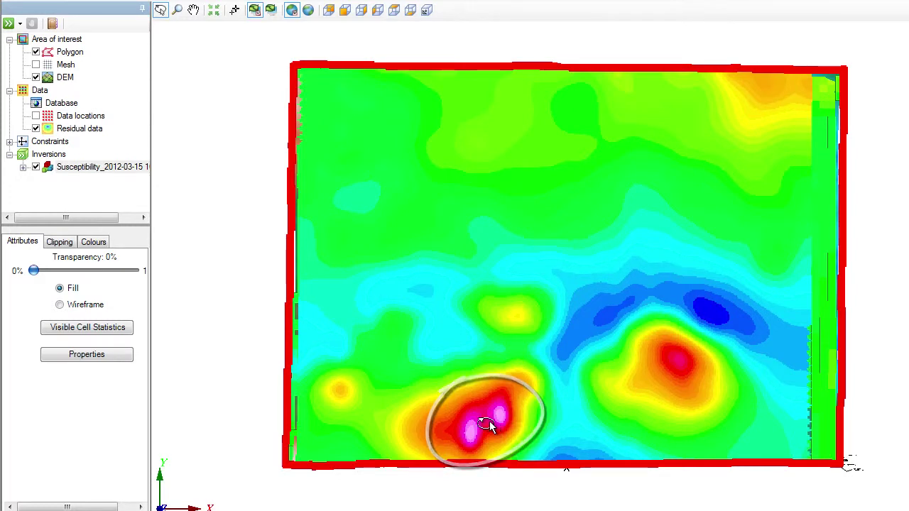
{"action": "left_click_drag", "start_coordinate": [491, 268], "coordinate": [489, 142]}
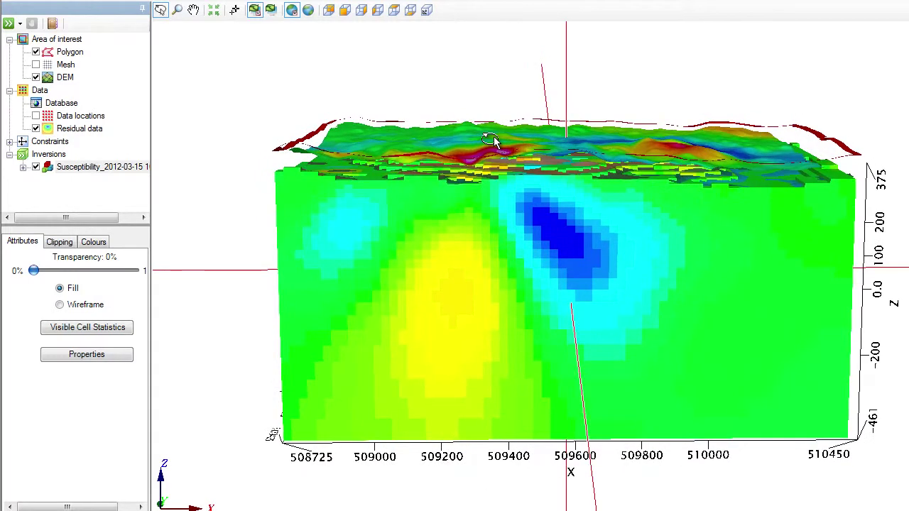
Clip the susceptibility model to Y minimum 5179580 and data minimum about 0.038, checking from top view
{"action": "left_click", "coordinate": [64, 245]}
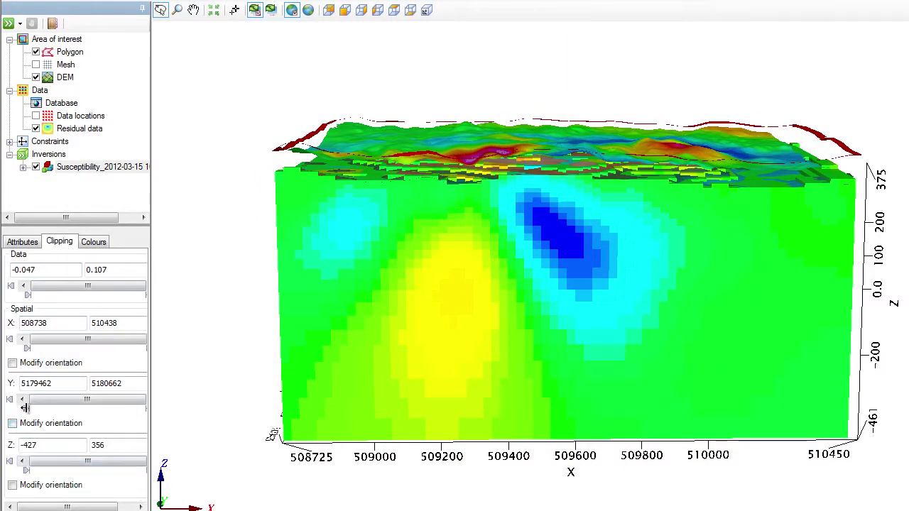
{"action": "left_click_drag", "start_coordinate": [26, 409], "coordinate": [58, 404]}
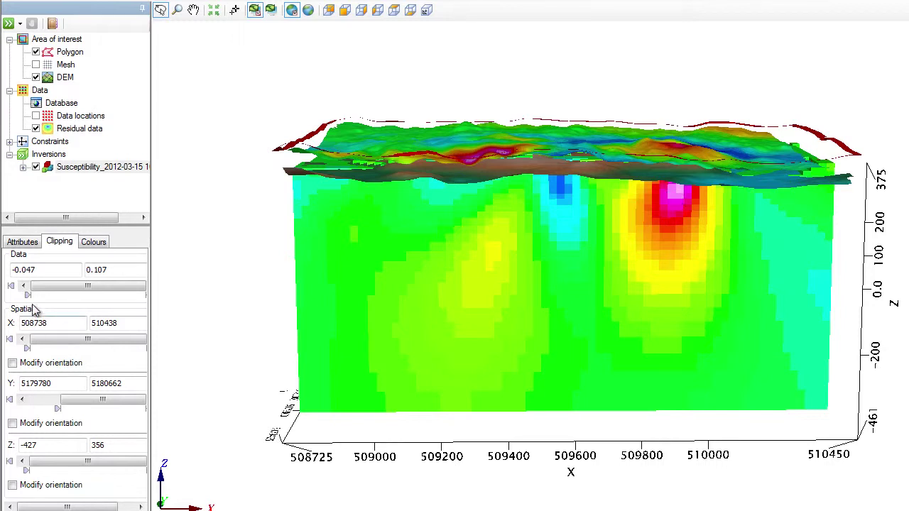
{"action": "left_click_drag", "start_coordinate": [26, 296], "coordinate": [94, 295]}
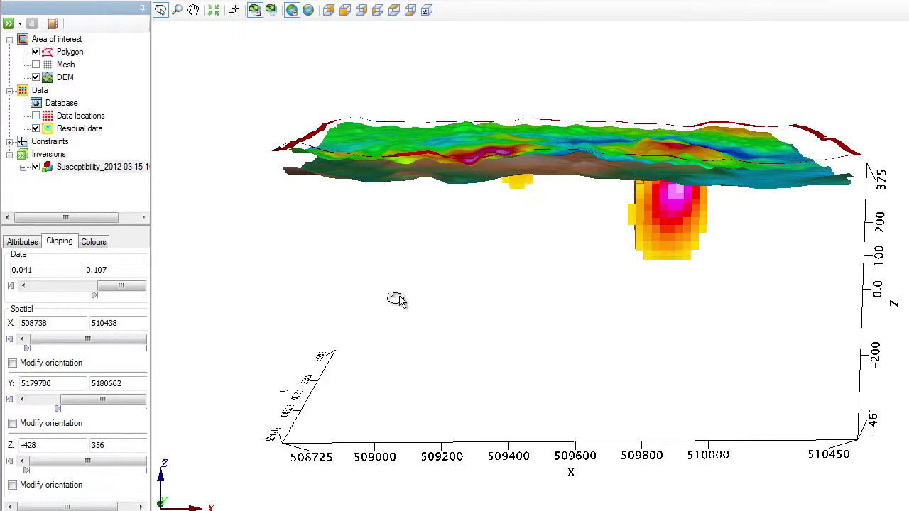
{"action": "left_click", "coordinate": [411, 10]}
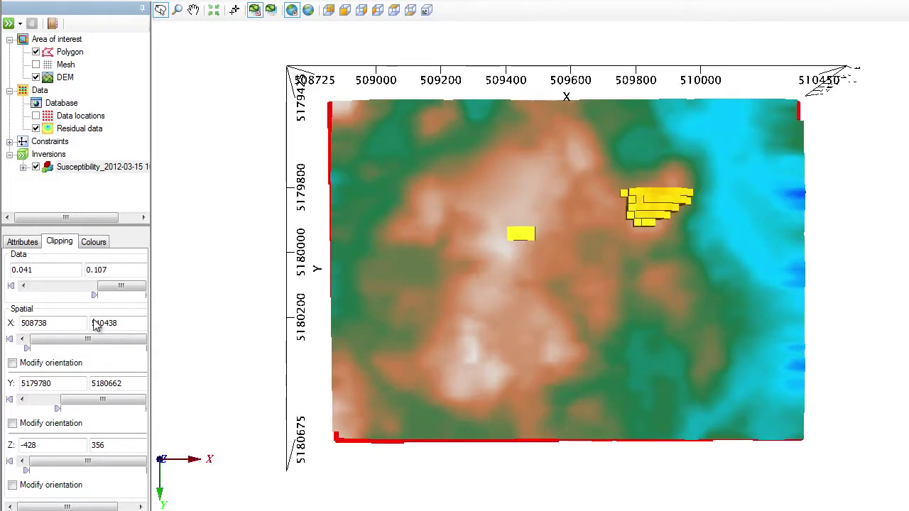
{"action": "left_click_drag", "start_coordinate": [95, 294], "coordinate": [91, 294]}
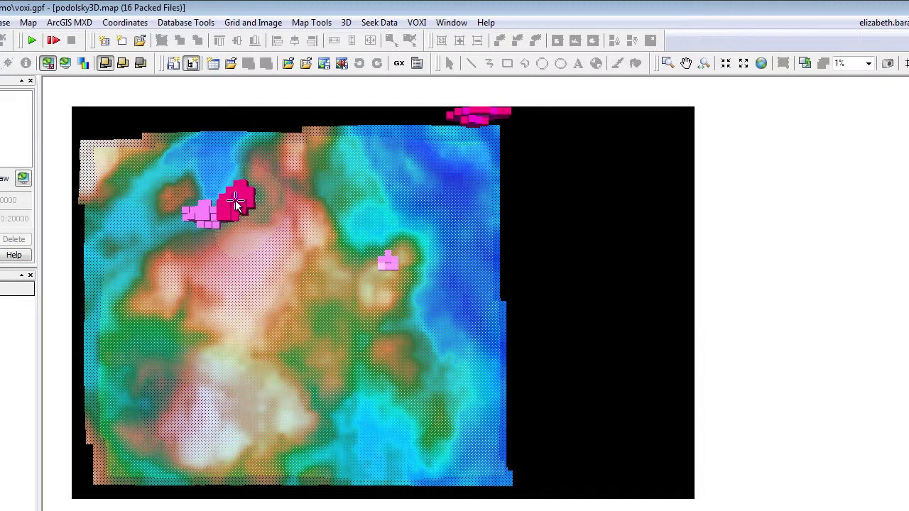
Open podolsky3D in the 3D viewer and orbit to a low side view of the stacked surfaces
{"action": "left_click", "coordinate": [347, 23]}
{"action": "left_click", "coordinate": [370, 56]}
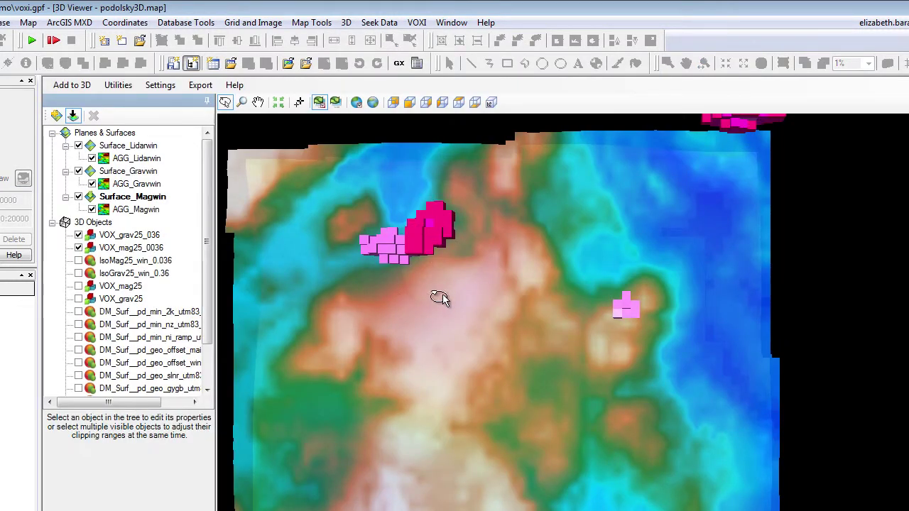
{"action": "left_click_drag", "start_coordinate": [441, 299], "coordinate": [451, 370]}
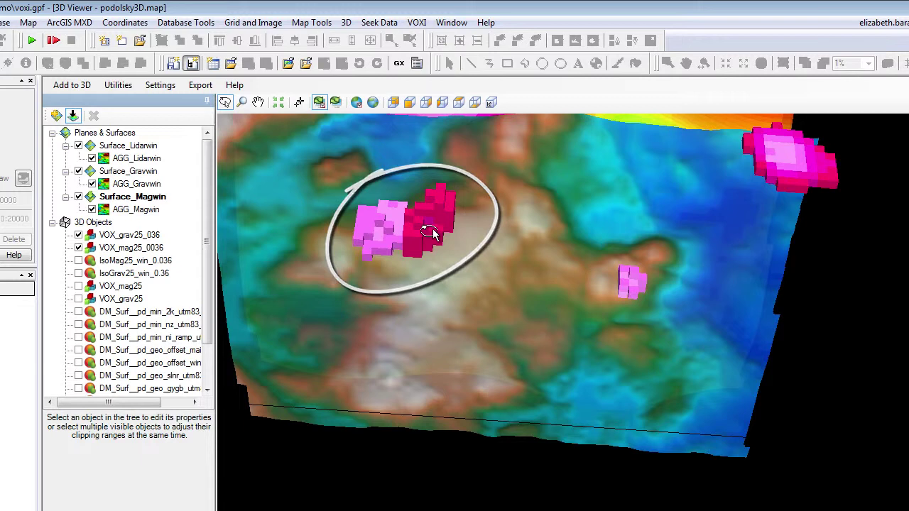
{"action": "mouse_move", "coordinate": [432, 235]}
{"action": "left_mouse_down"}
{"action": "mouse_move", "coordinate": [433, 274]}
{"action": "mouse_move", "coordinate": [666, 422]}
{"action": "mouse_move", "coordinate": [538, 361]}
{"action": "left_mouse_up"}
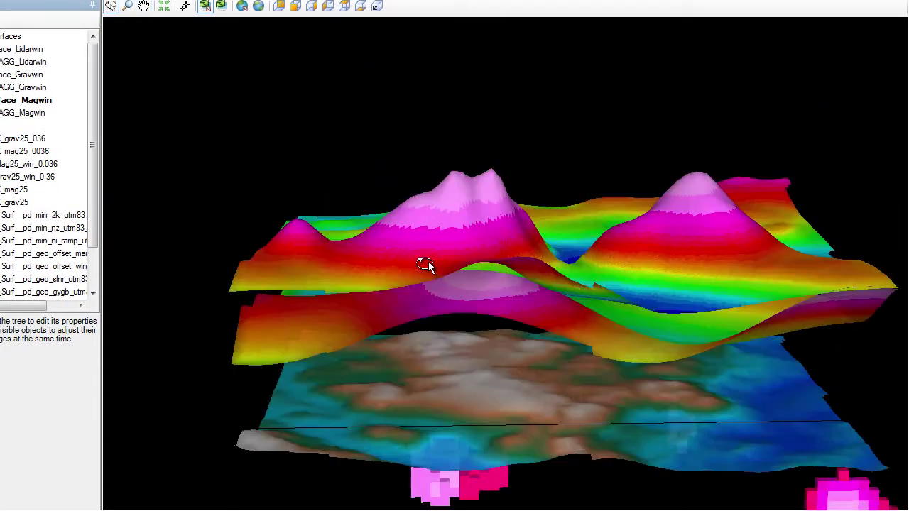
{"action": "left_click_drag", "start_coordinate": [426, 265], "coordinate": [502, 400]}
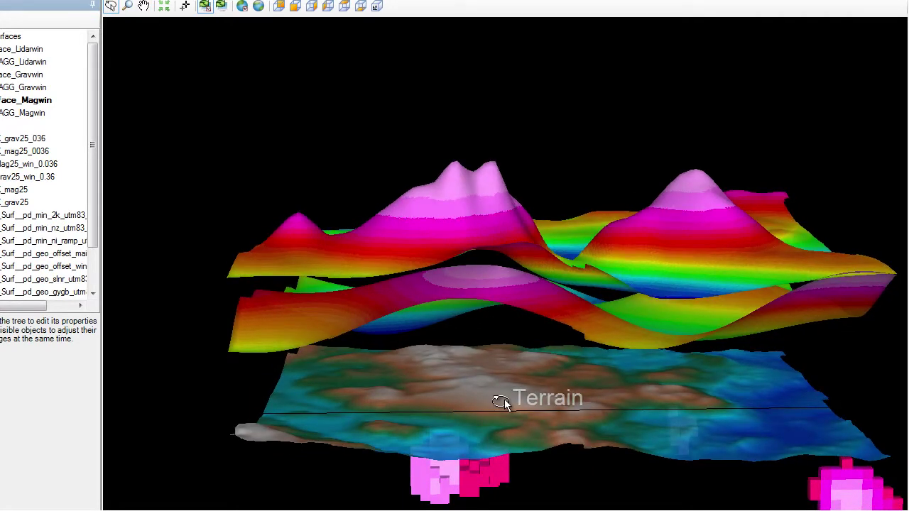
{"action": "mouse_move", "coordinate": [456, 295]}
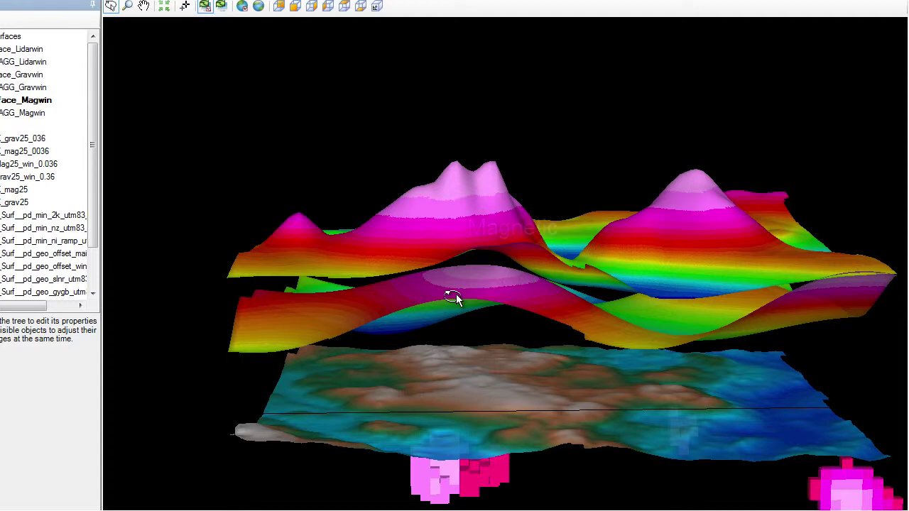
{"action": "mouse_move", "coordinate": [456, 240]}
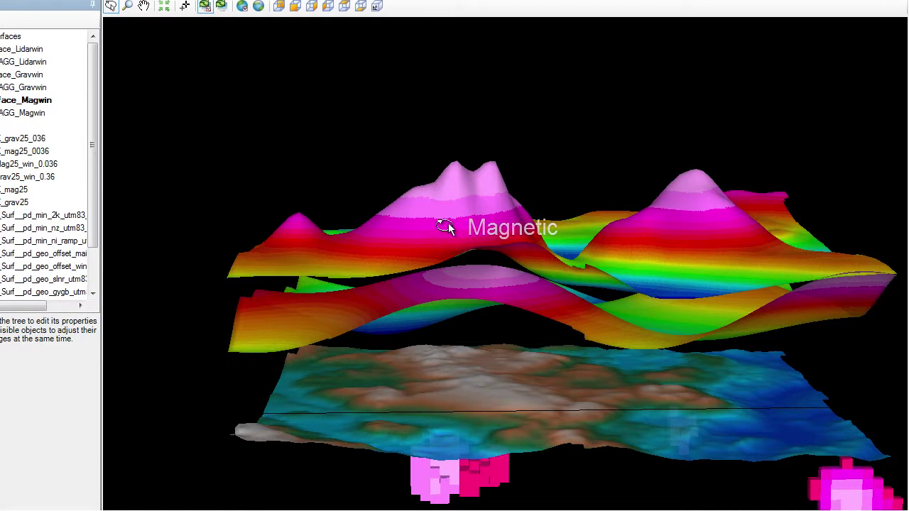
{"action": "left_click_drag", "start_coordinate": [448, 223], "coordinate": [437, 143]}
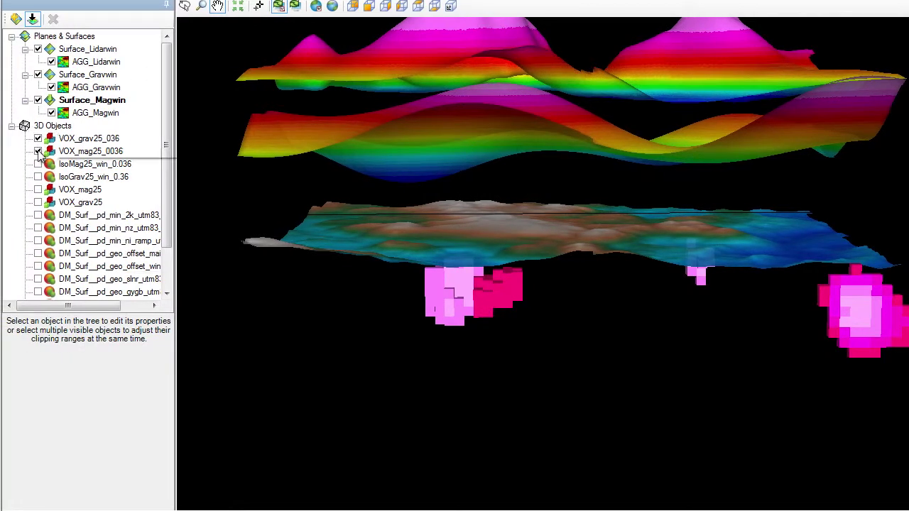
Hide VOX_grav25_036 and VOX_mag25_0036 and show the IsoMag25_win_0.036 and IsoGrav25_win_0.36 isosurfaces
{"action": "left_click", "coordinate": [38, 138]}
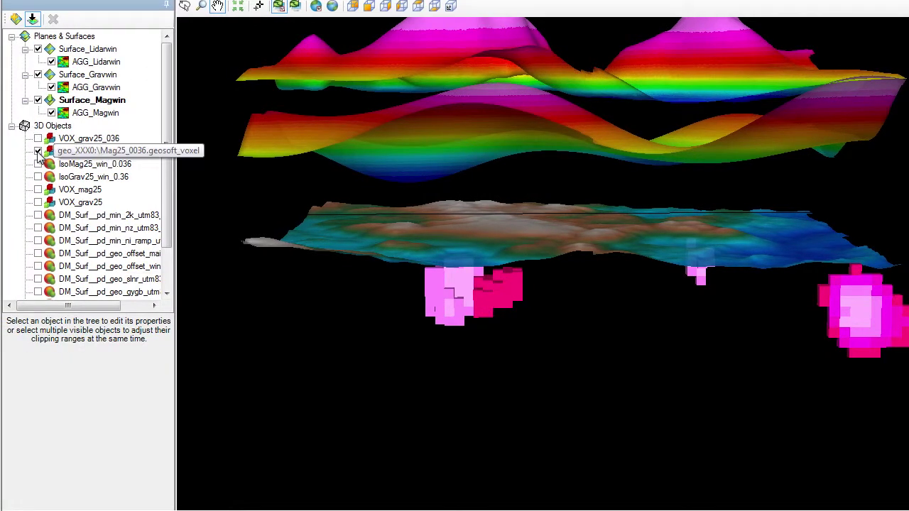
{"action": "left_click", "coordinate": [38, 152]}
{"action": "left_click", "coordinate": [38, 164]}
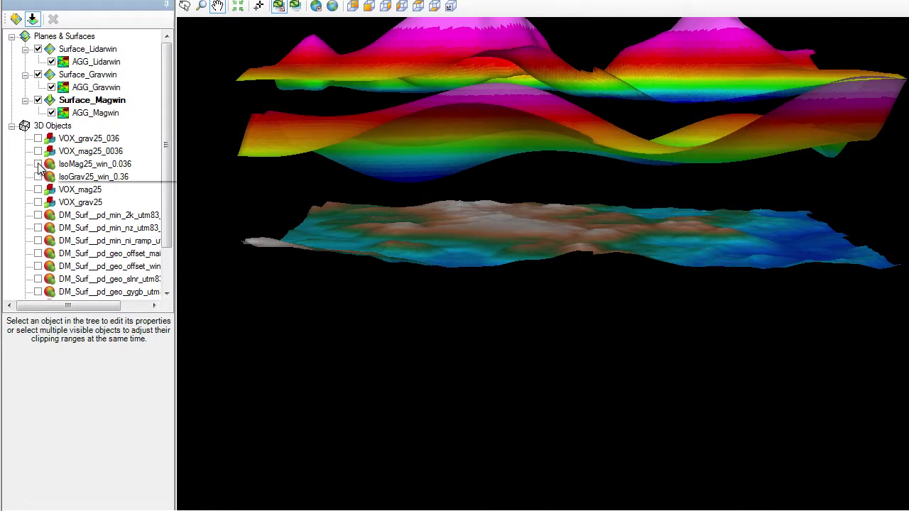
{"action": "left_click", "coordinate": [37, 177]}
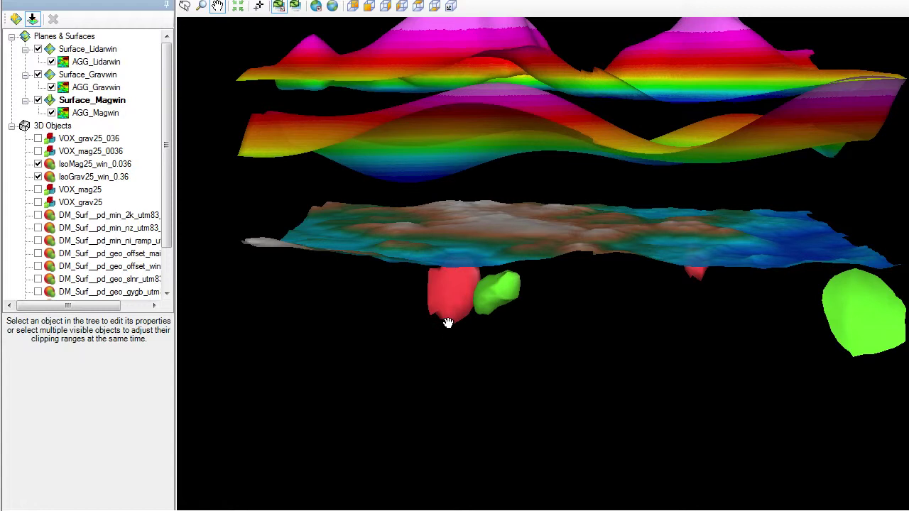
Remove the nickel assay drillhole traces and show the DM_Surf_pd_min_ni_ramp surface
{"action": "left_click_drag", "start_coordinate": [55, 306], "coordinate": [88, 390]}
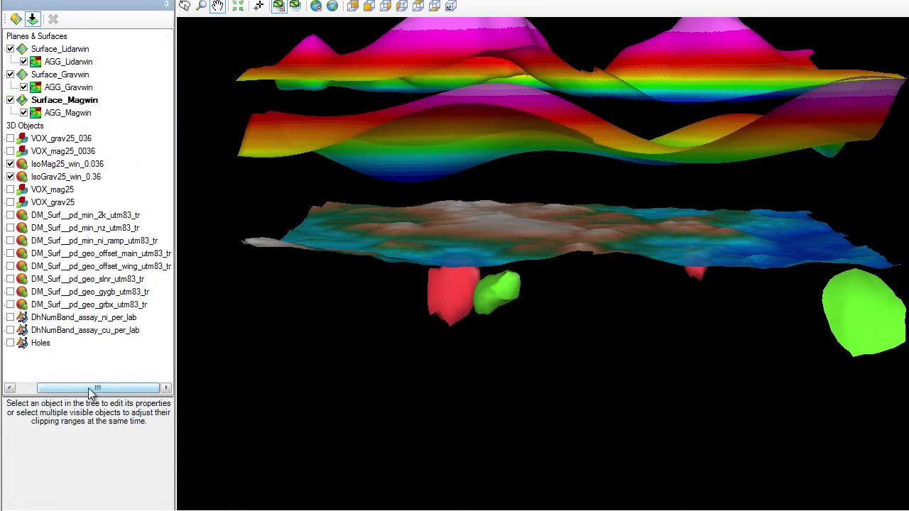
{"action": "left_click", "coordinate": [10, 318]}
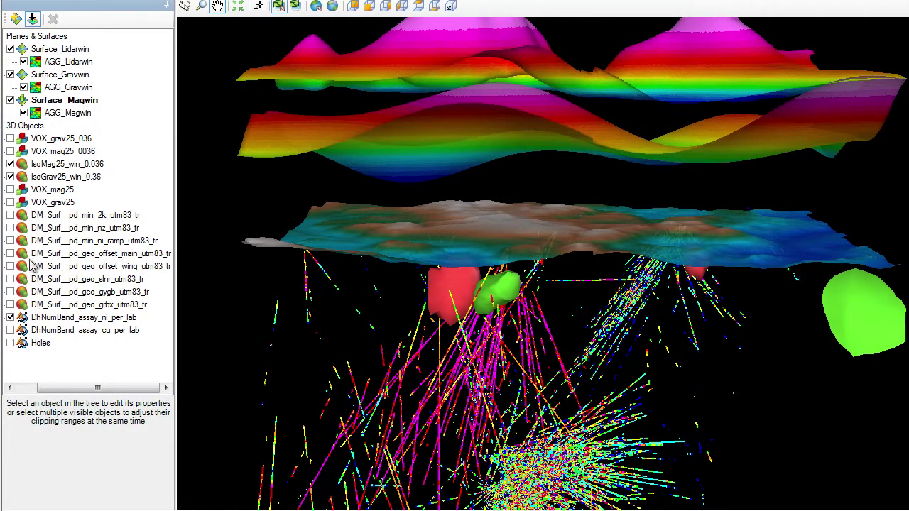
{"action": "left_click", "coordinate": [58, 241]}
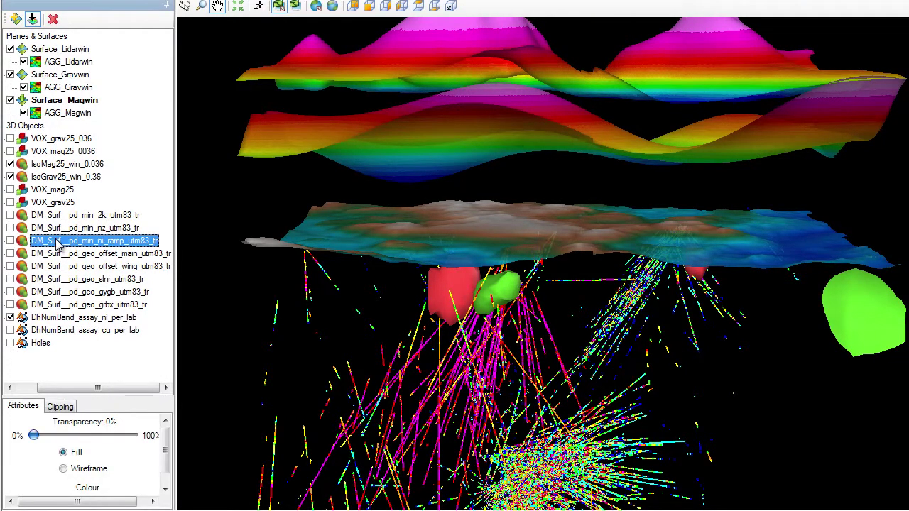
{"action": "left_click", "coordinate": [10, 240]}
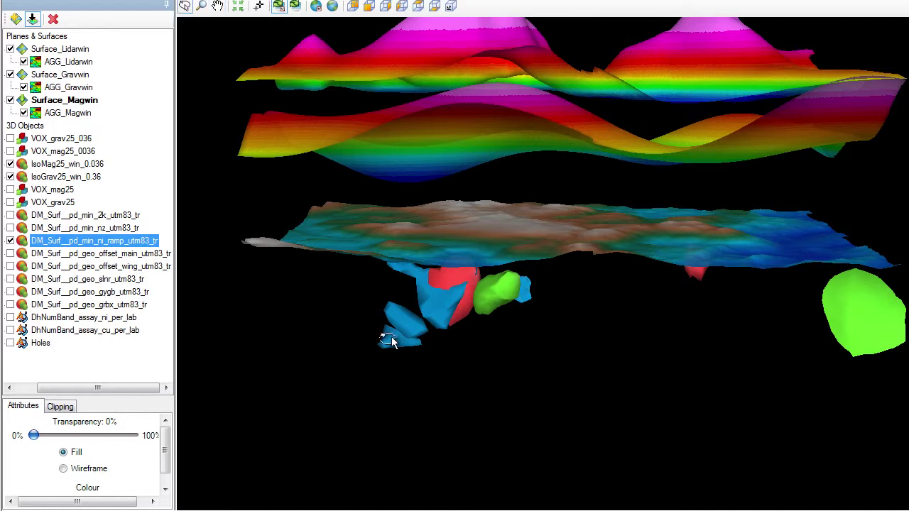
Orbit and zoom the 3D scene to inspect the geology surfaces around the bodies and nickel ramp
{"action": "left_click_drag", "start_coordinate": [424, 331], "coordinate": [462, 294]}
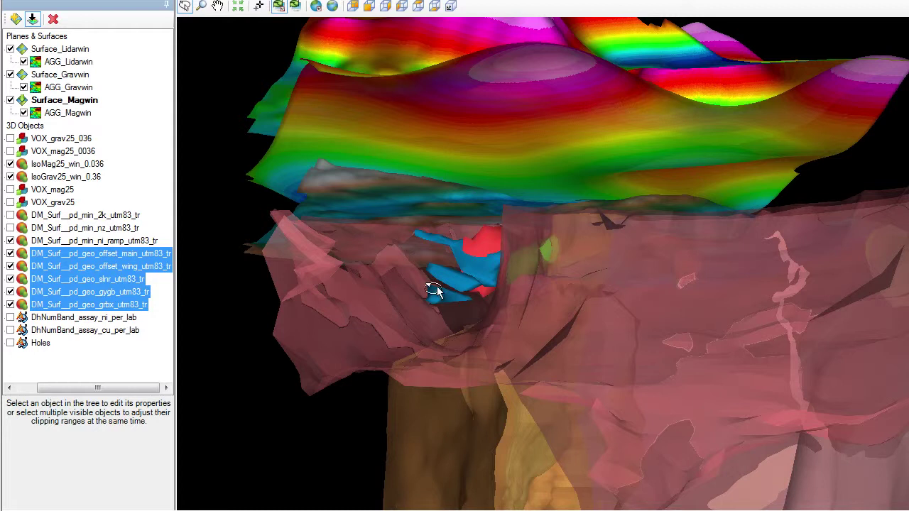
{"action": "left_click_drag", "start_coordinate": [434, 292], "coordinate": [468, 290]}
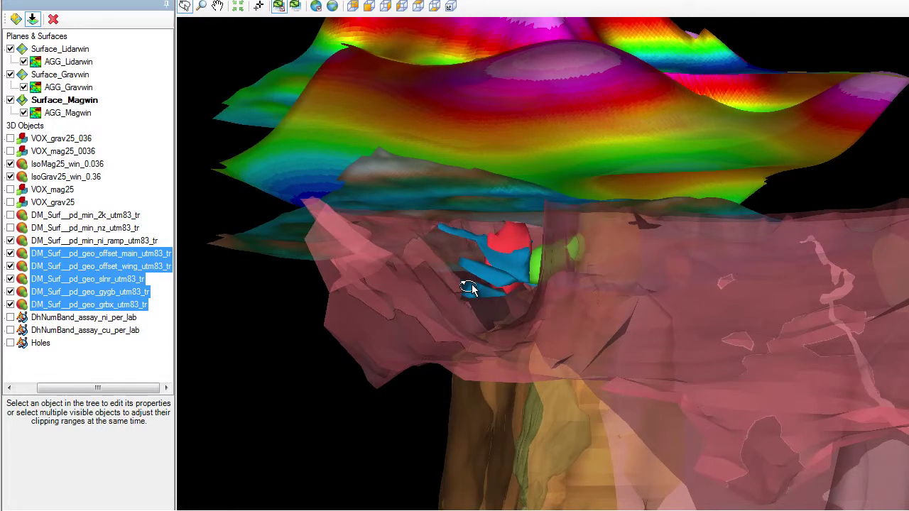
{"action": "left_click_drag", "start_coordinate": [468, 290], "coordinate": [538, 152]}
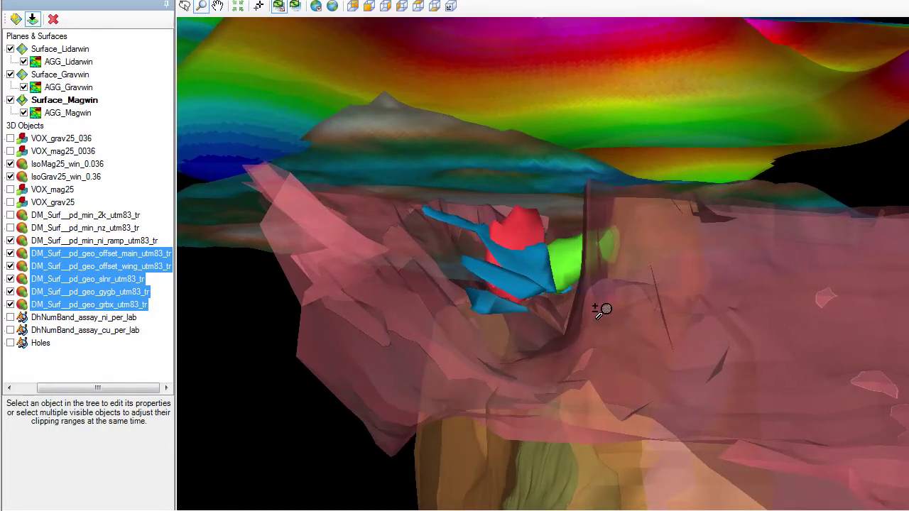
{"action": "scroll", "coordinate": [601, 310], "scroll_direction": "down", "scroll_amount": 5}
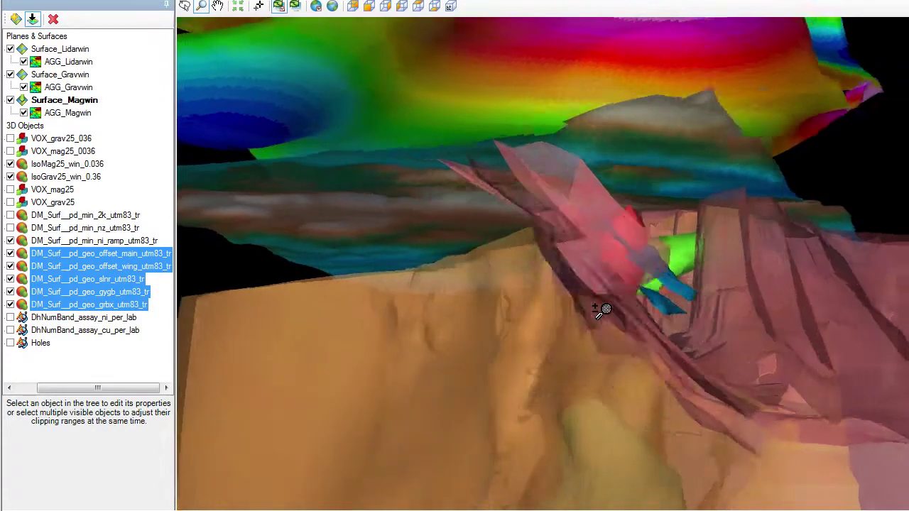
{"action": "scroll", "coordinate": [601, 311], "scroll_direction": "up", "scroll_amount": 3}
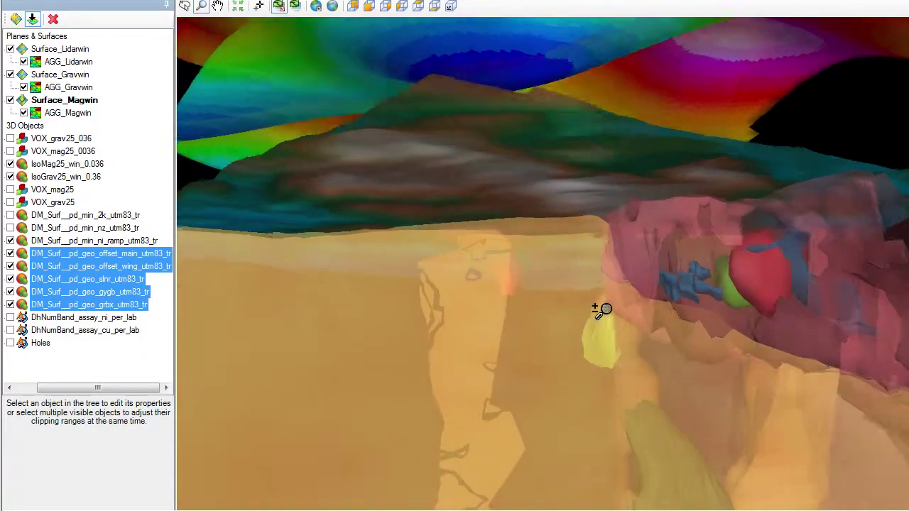
{"action": "scroll", "coordinate": [600, 310], "scroll_direction": "up", "scroll_amount": 5}
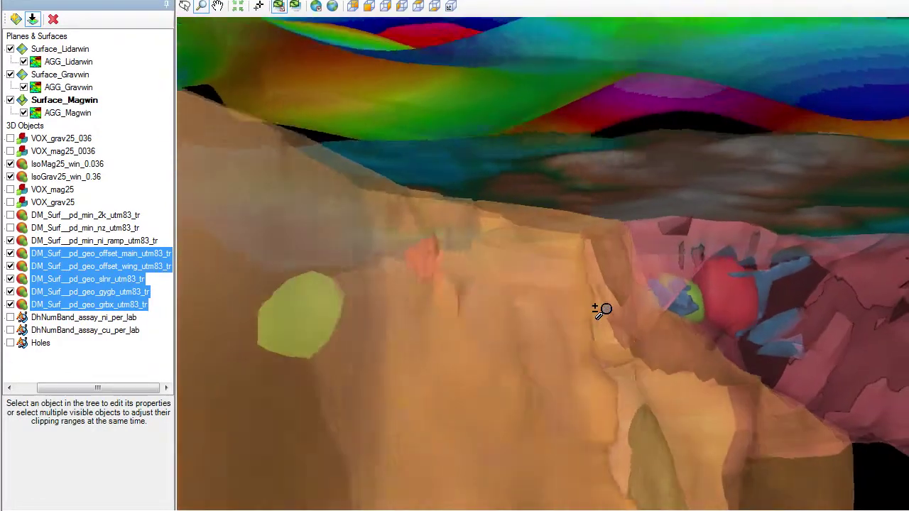